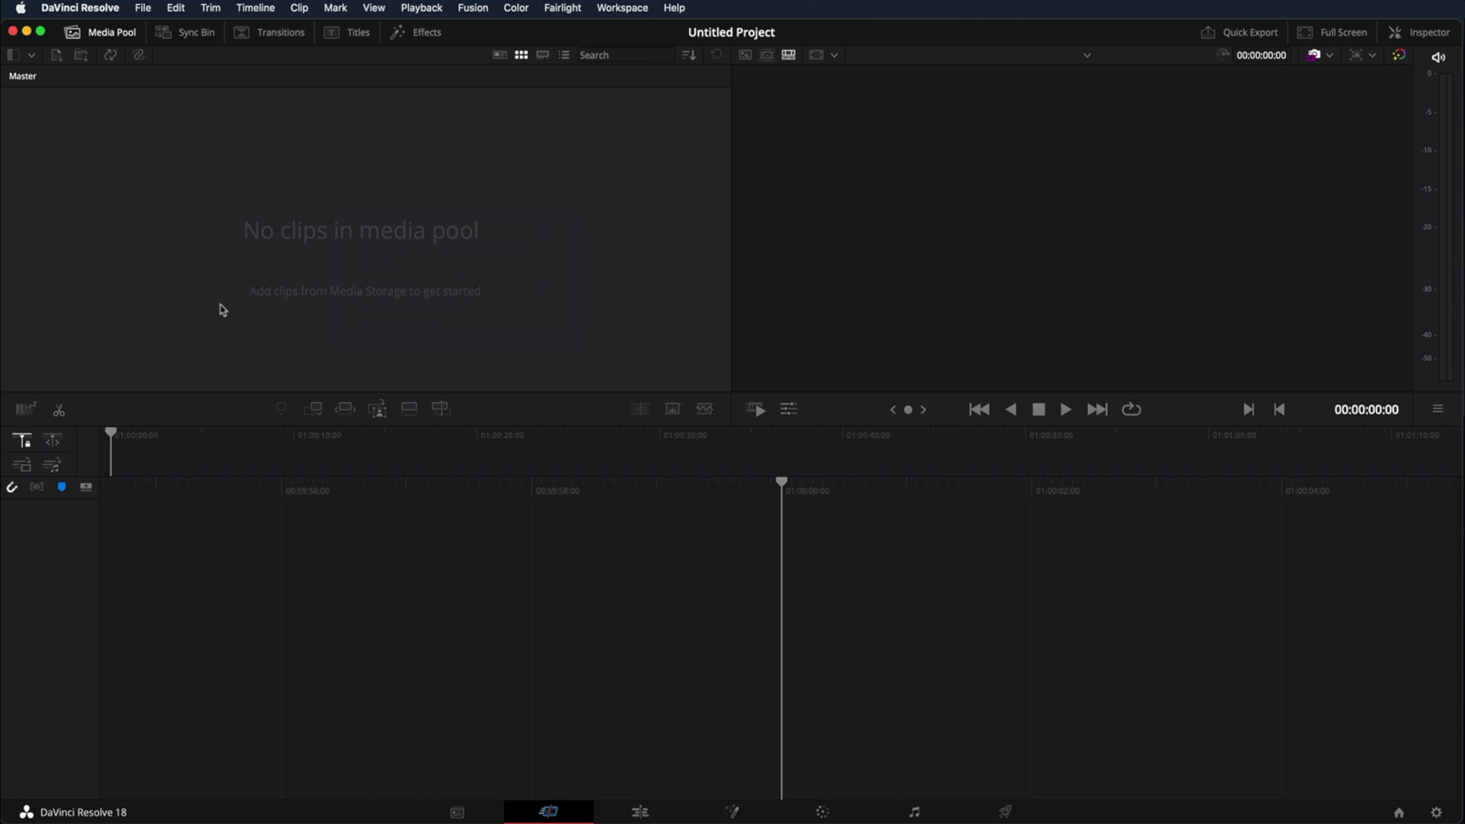
Import Cottage_Country_1–4 into the media pool, keeping the project's current frame rate.
right_click(304, 164)
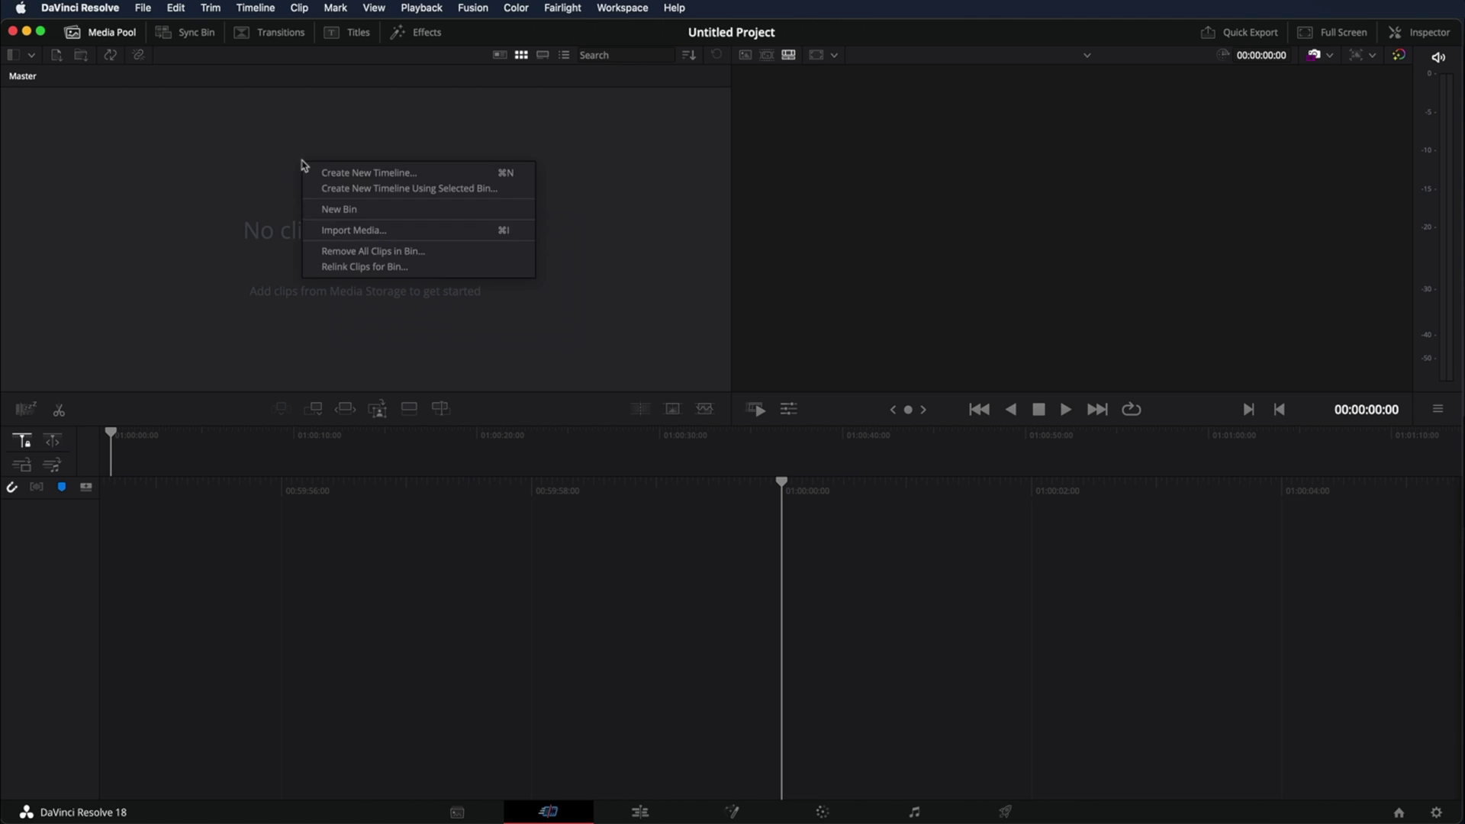
left_click(219, 196)
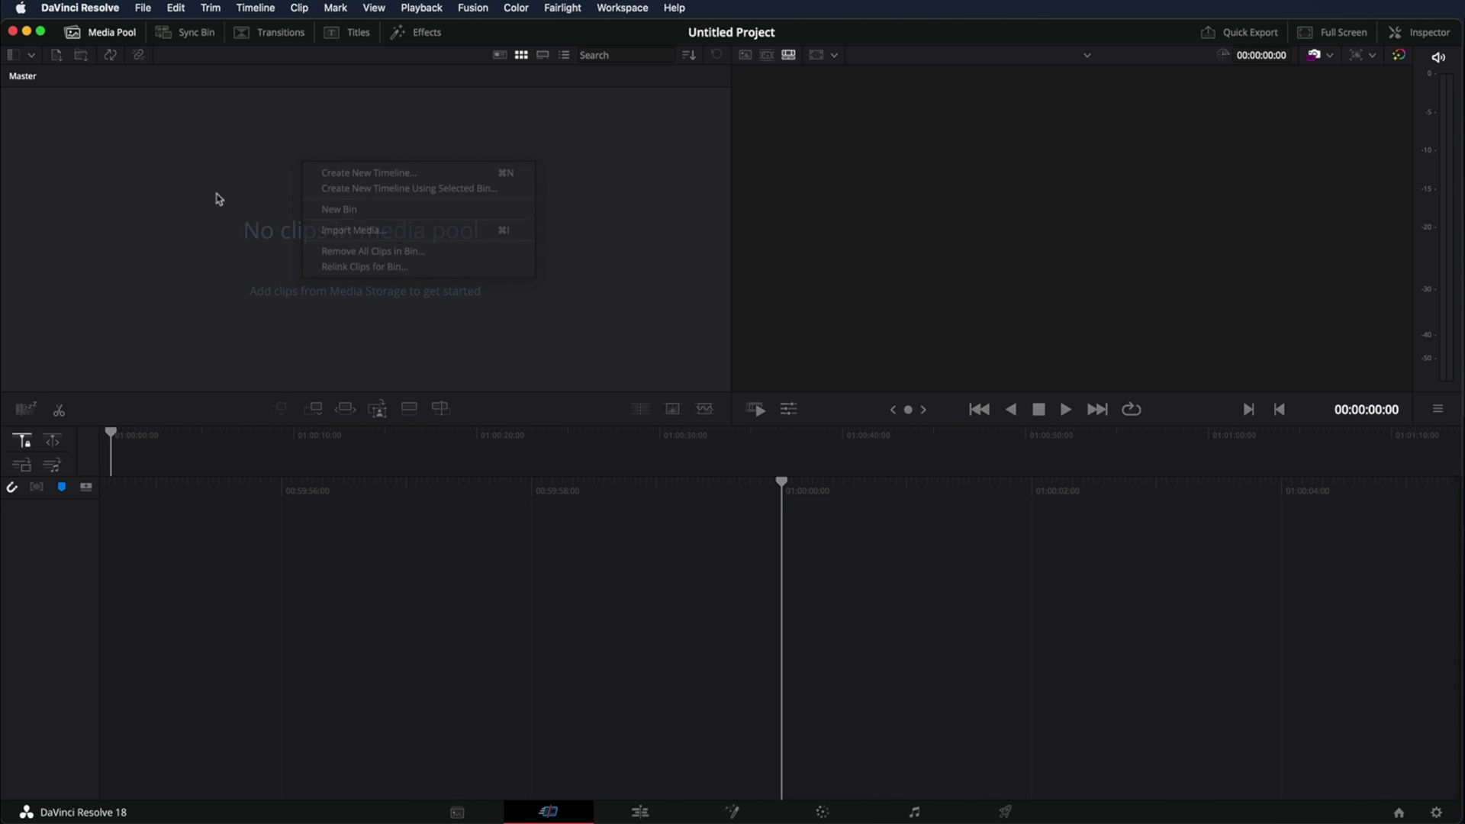
left_click(143, 7)
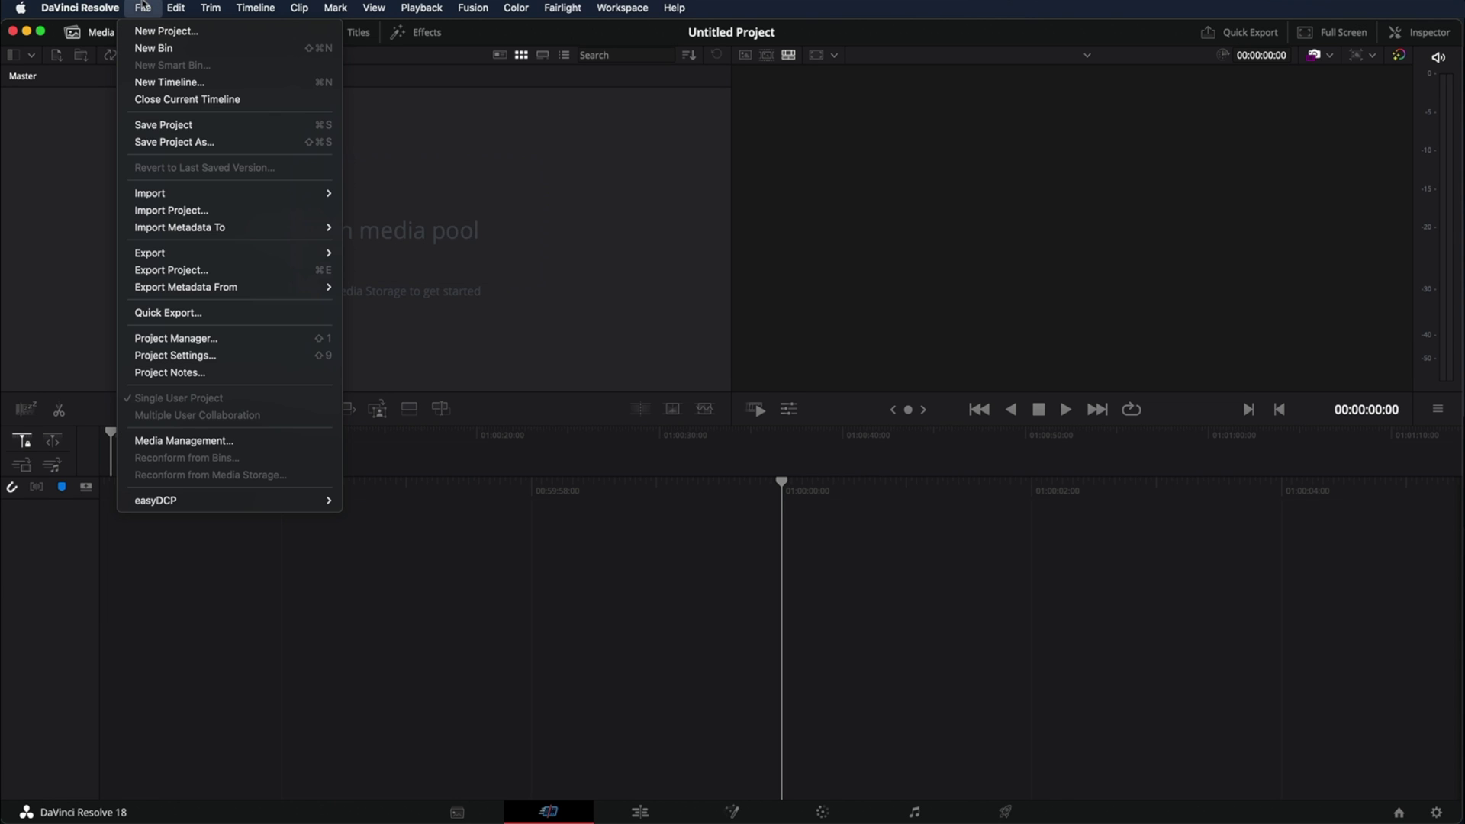
mouse_move(196, 193)
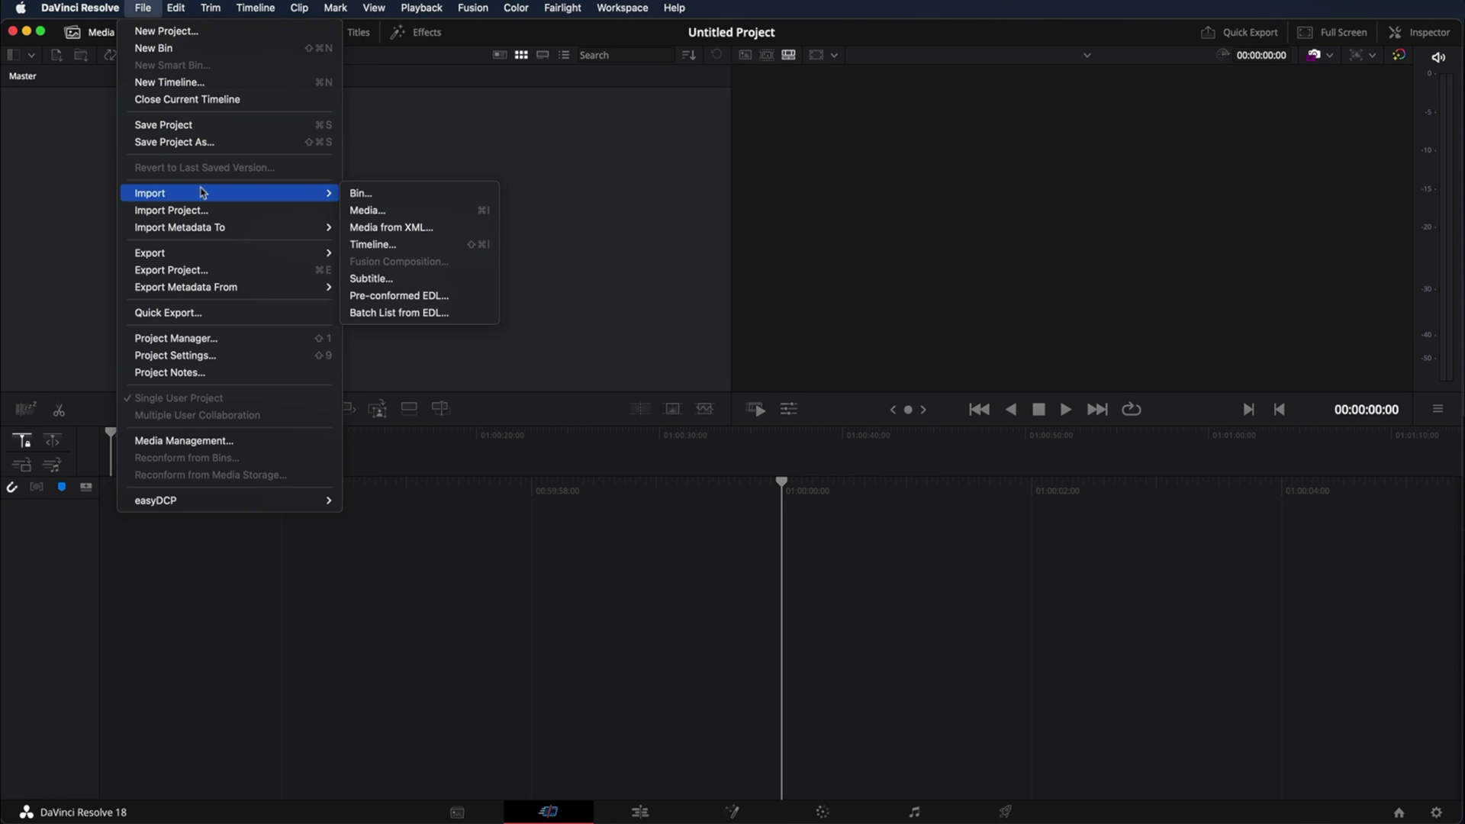
left_click(398, 215)
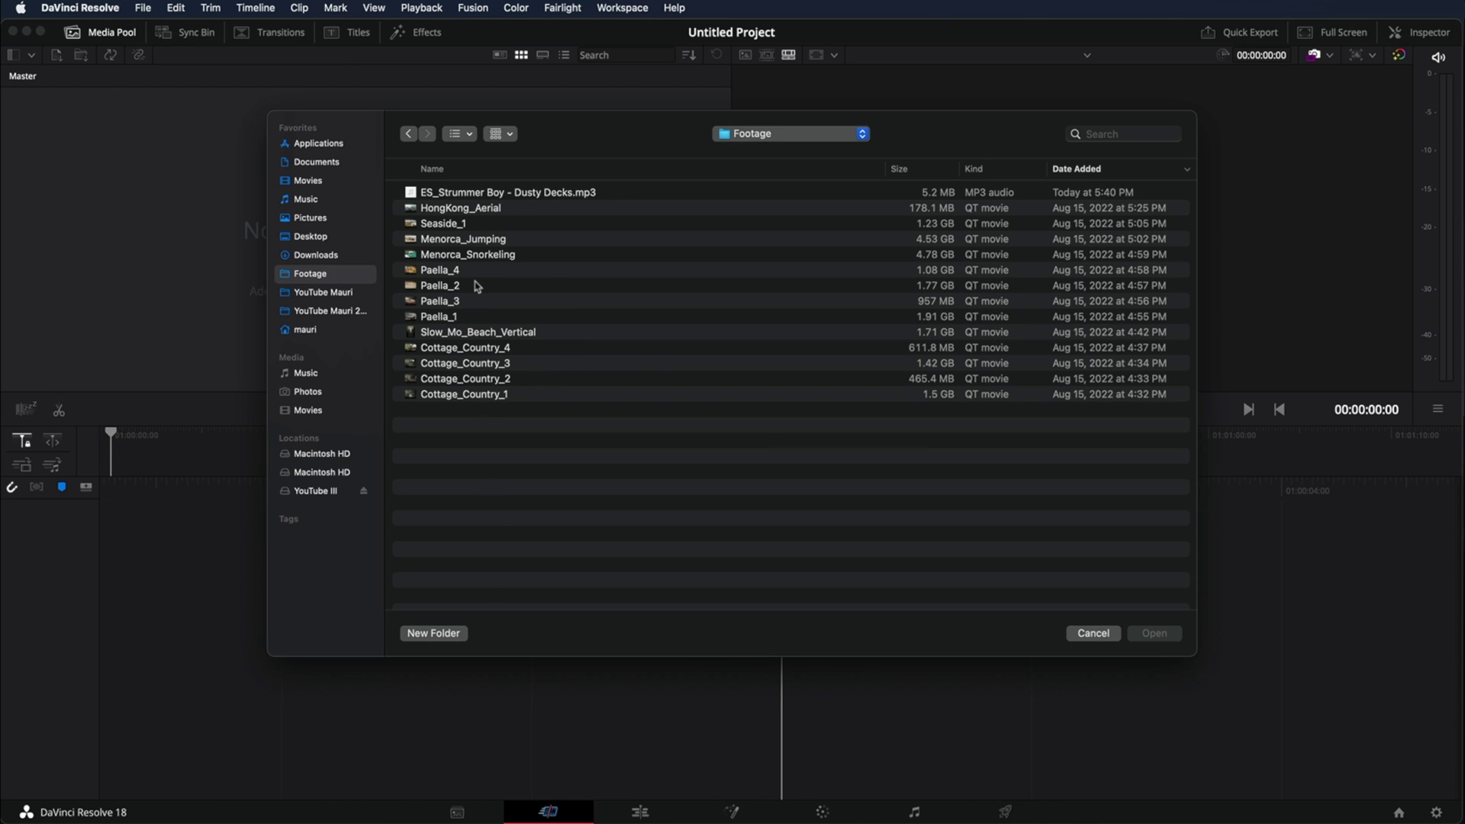
left_click(480, 347)
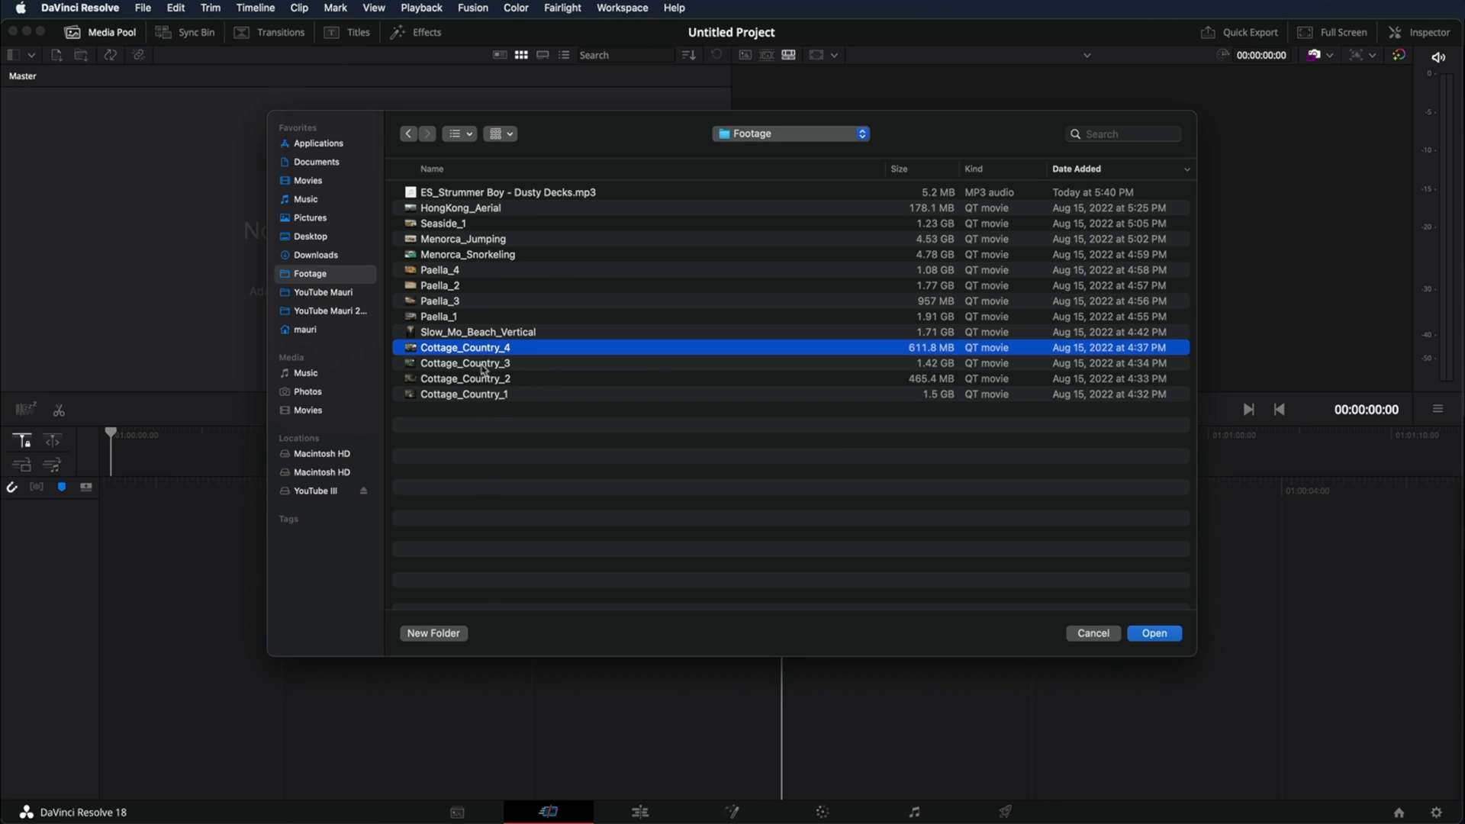
left_click(499, 394, "shift")
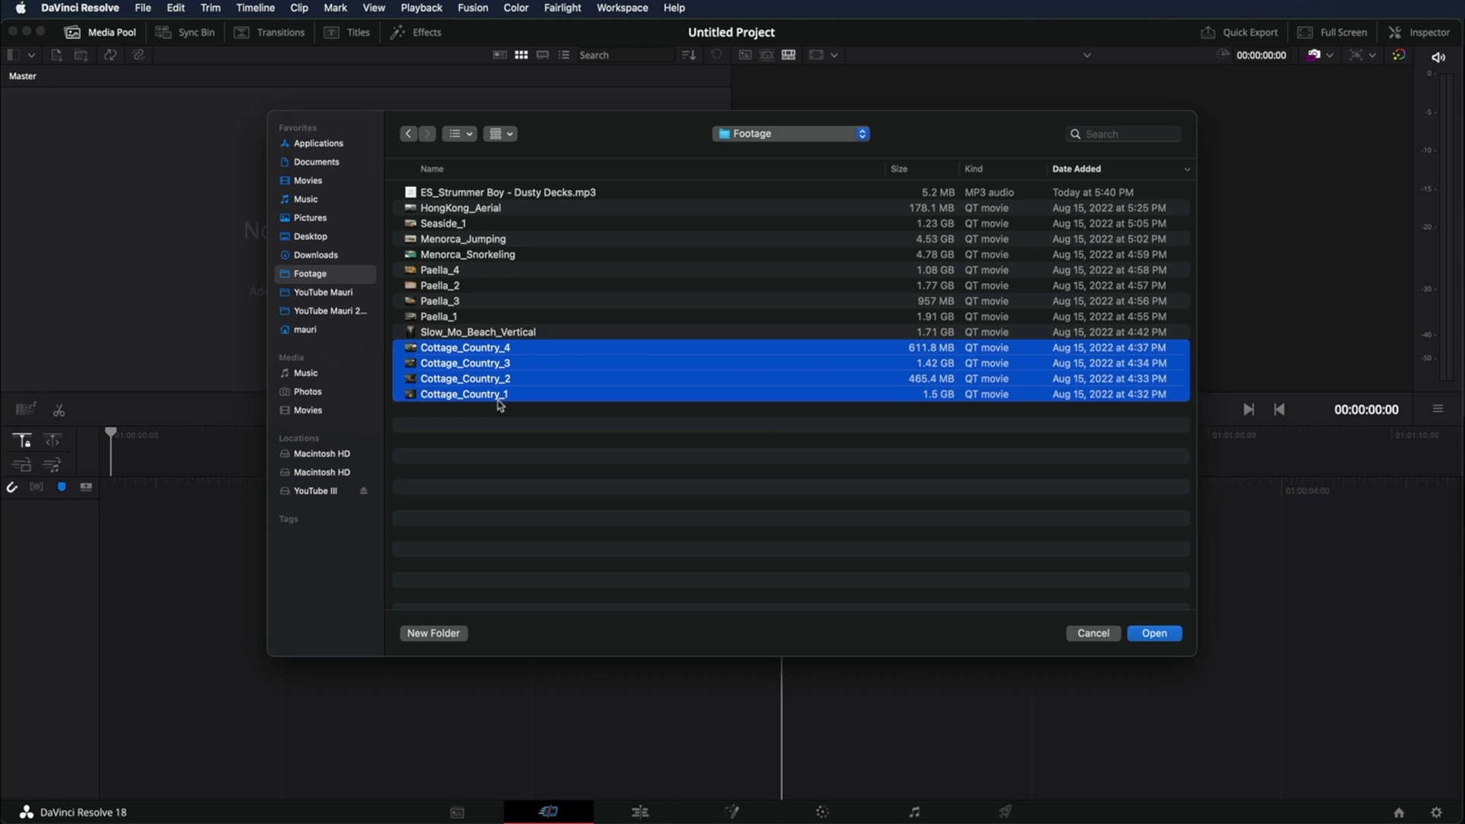
left_click(1155, 634)
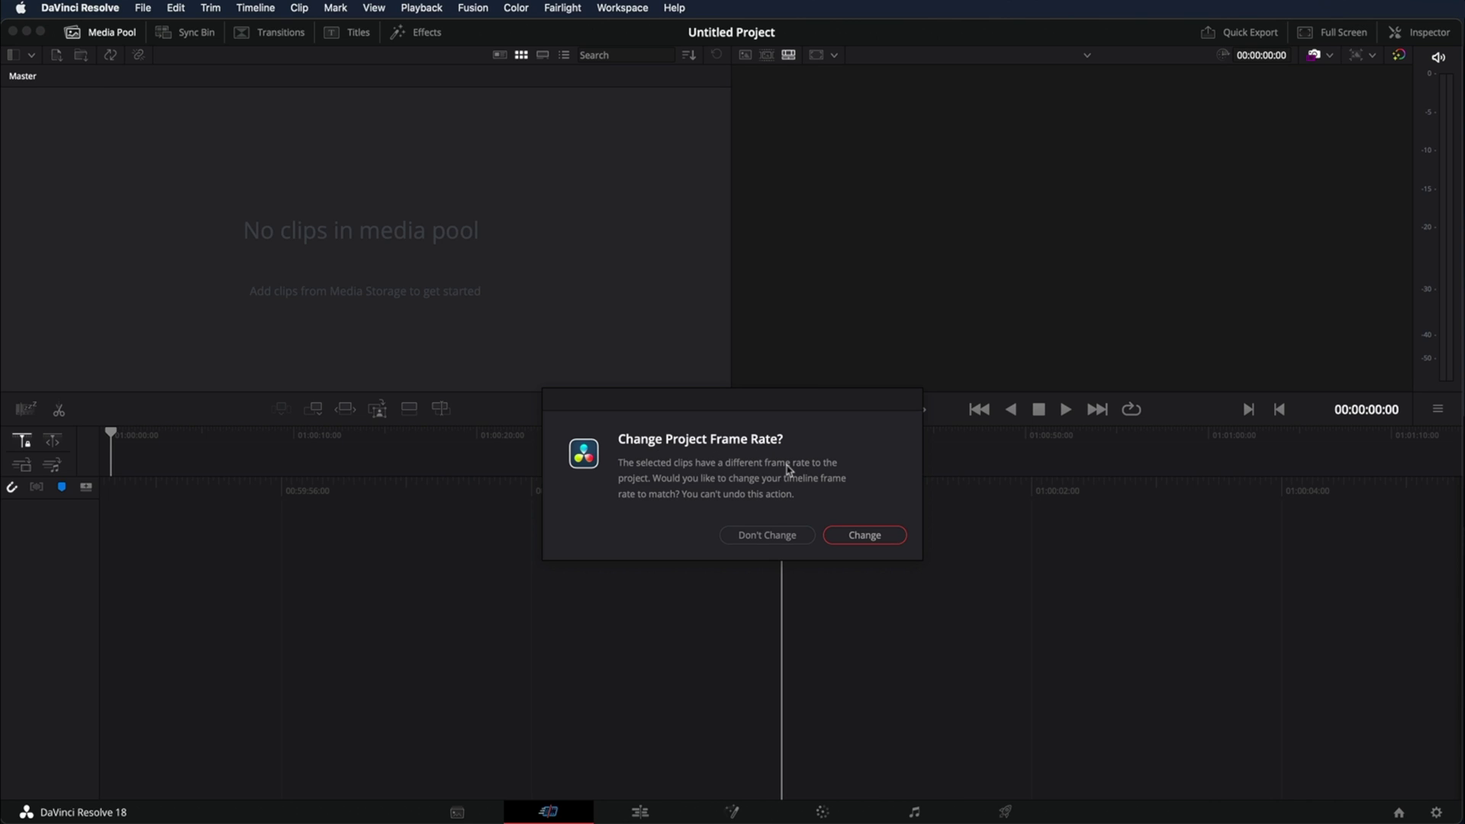
left_click(766, 536)
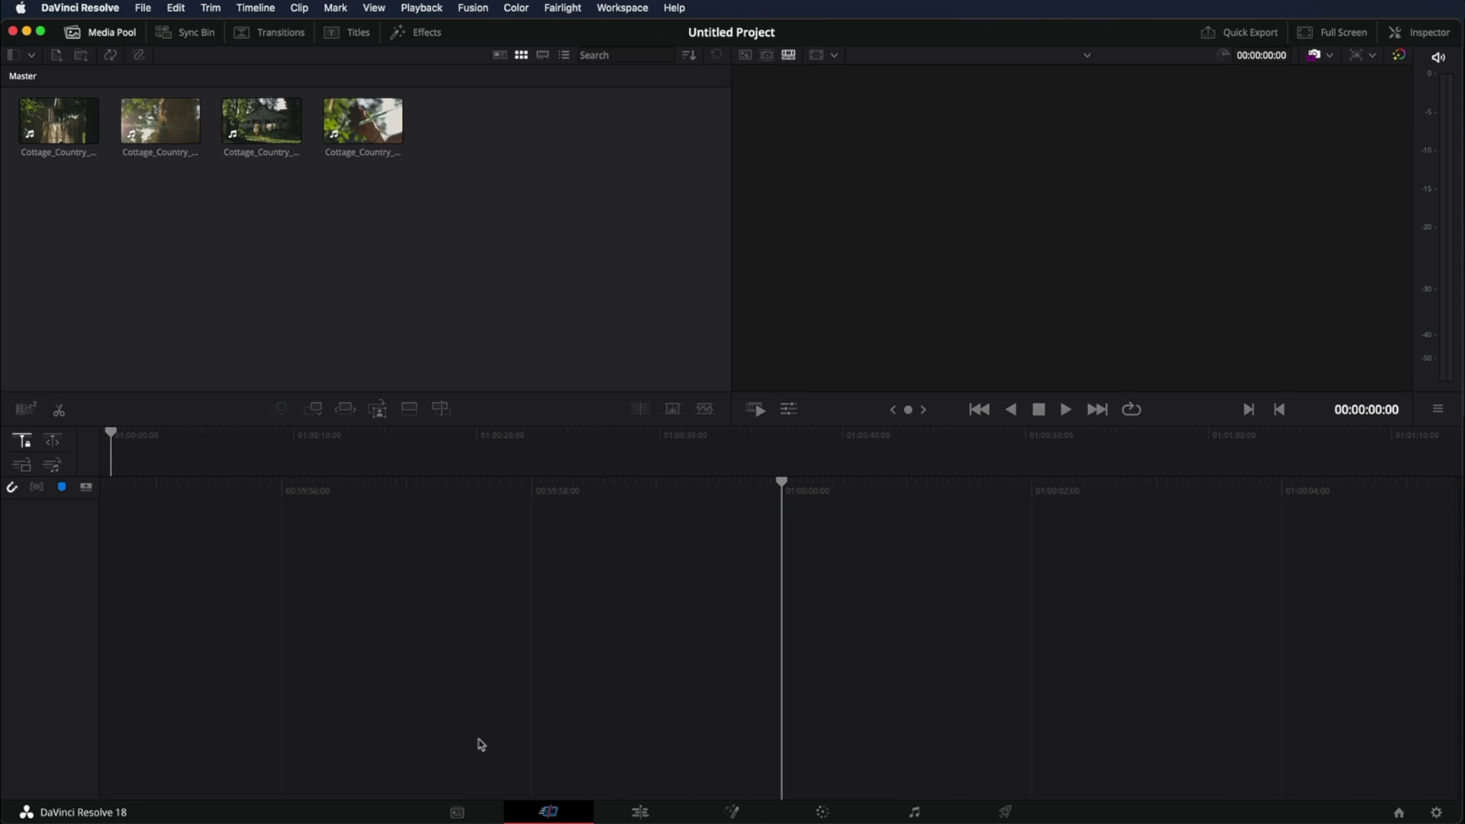
On the Edit page, place Cottage_Country_1.mov on a new timeline.
left_click(640, 813)
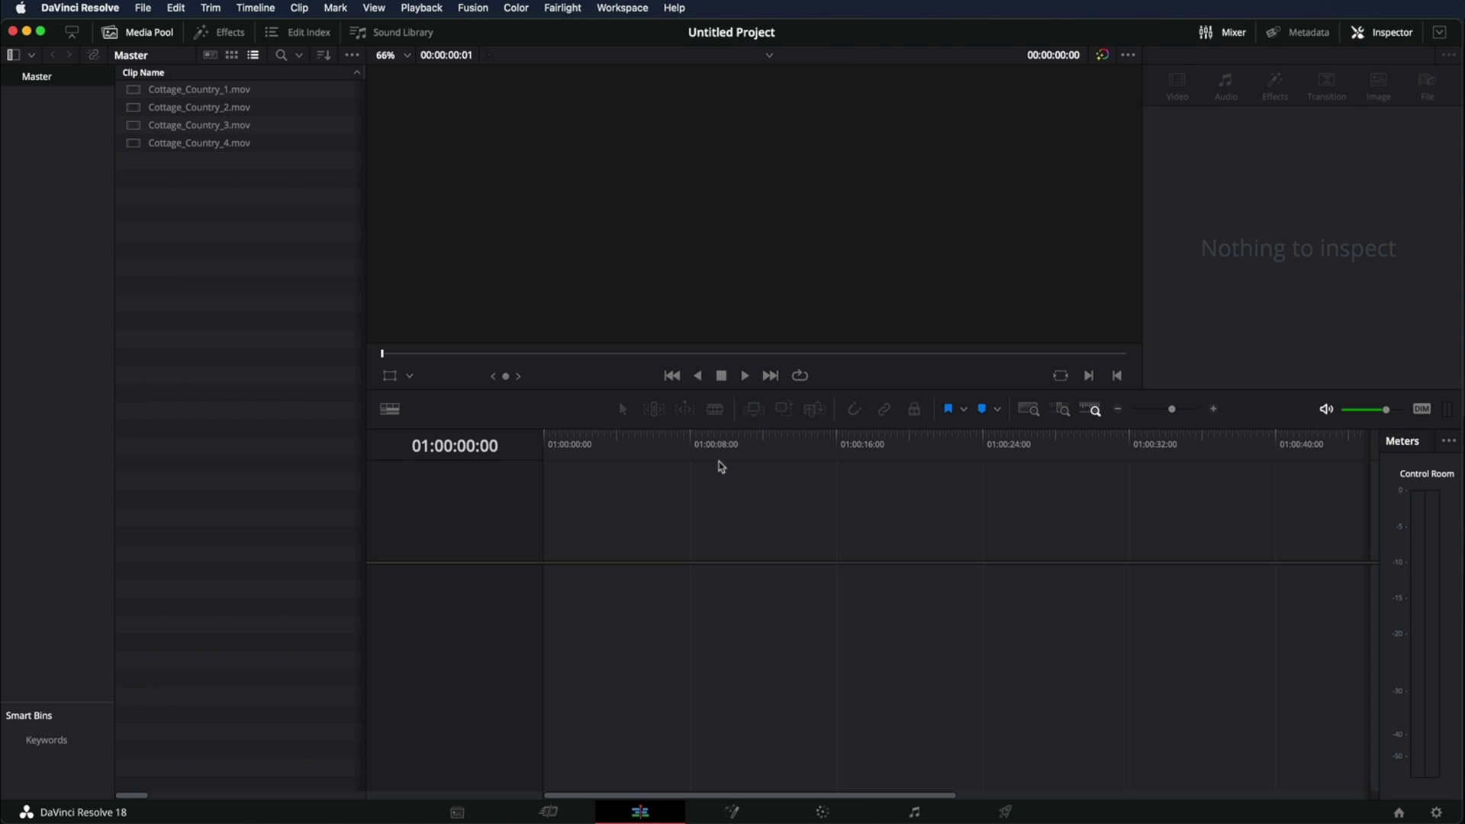
left_click(241, 90)
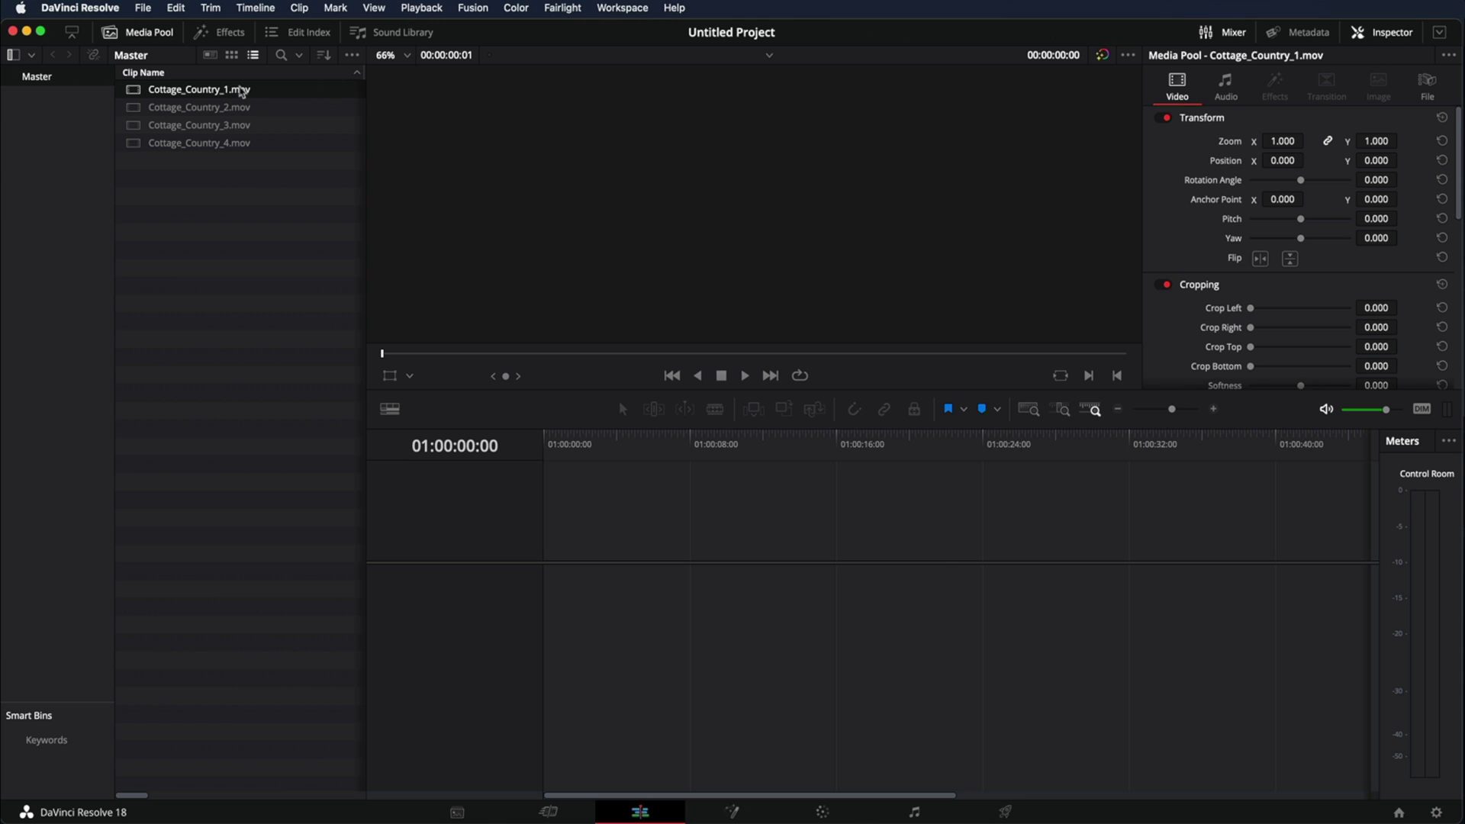
left_click_drag(241, 91, 572, 526)
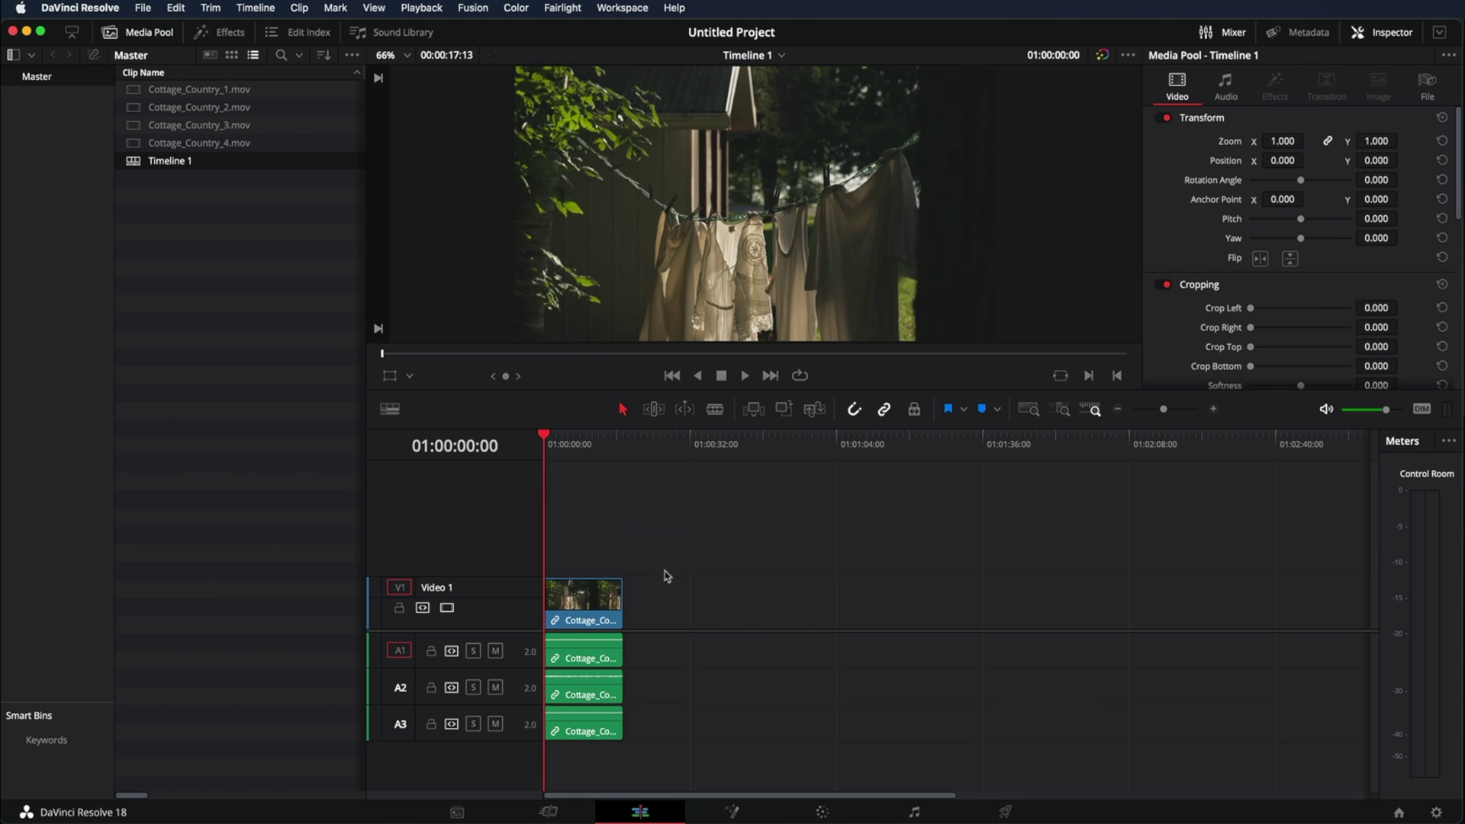
Add Cottage_Country_2–4 after clip 1 on the timeline and play it back.
left_click(199, 107)
left_click(200, 146, "shift")
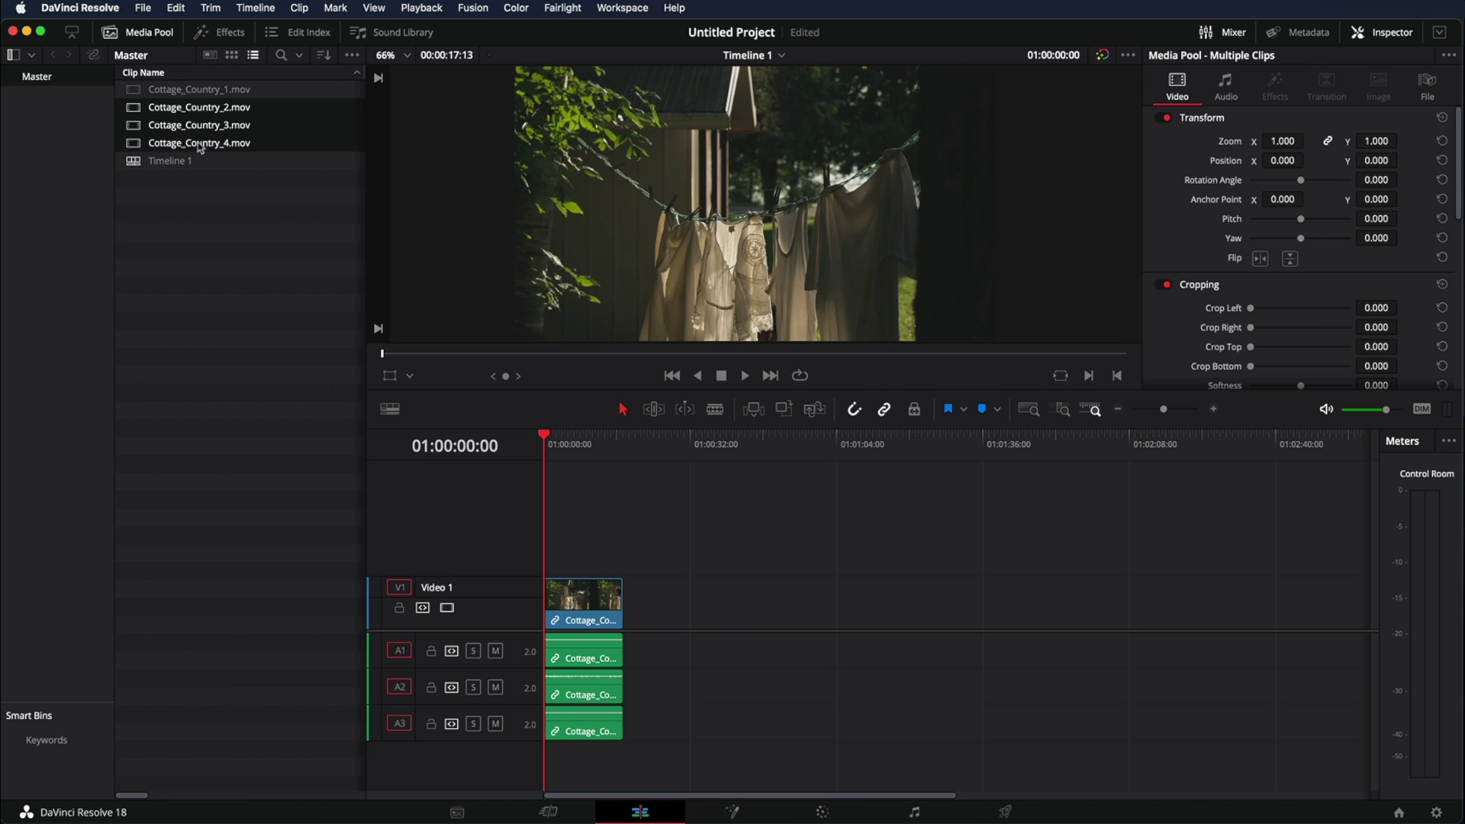
left_click_drag(200, 147, 638, 612)
key("space")
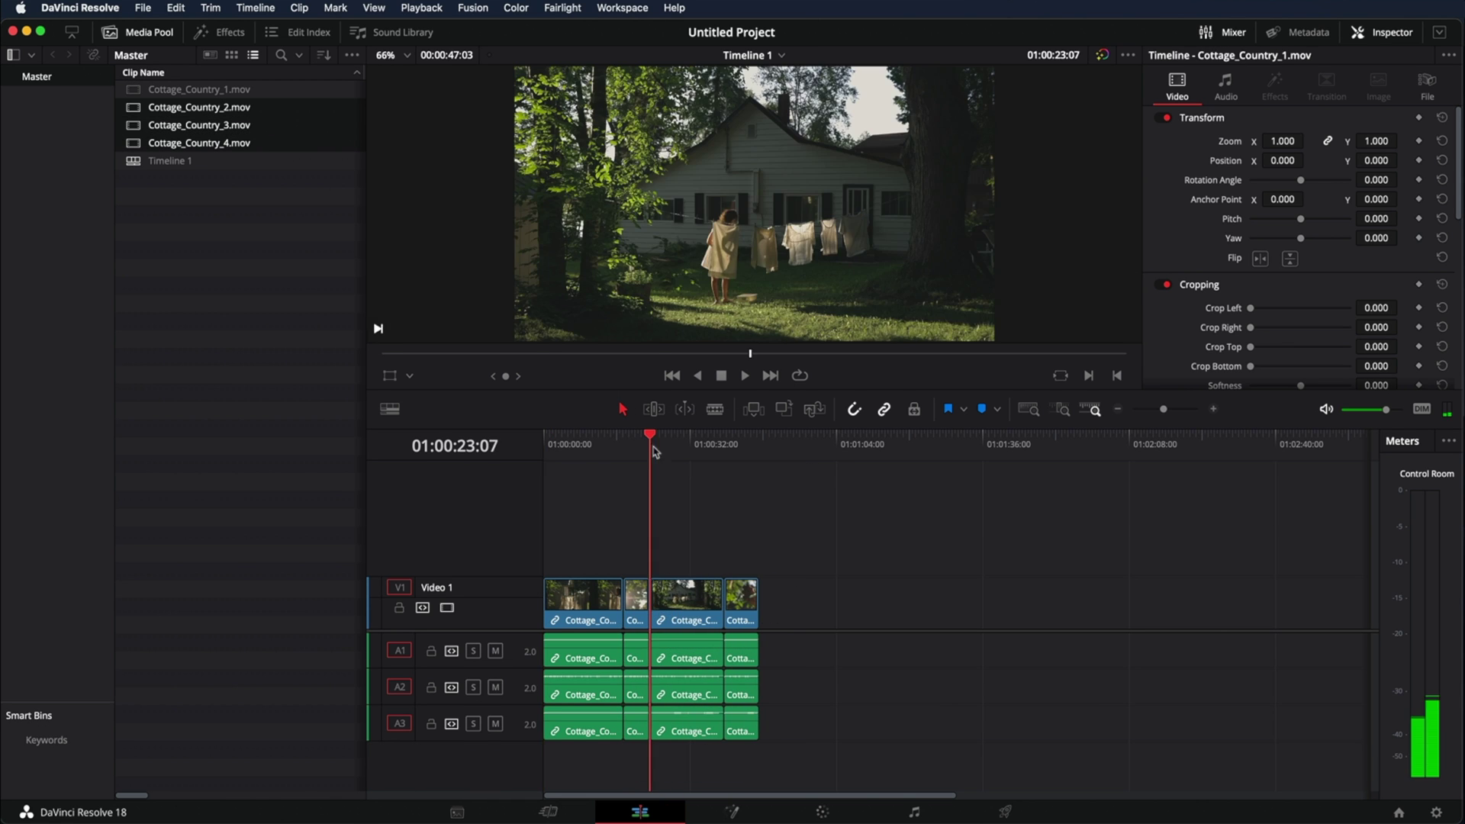
Replay the timeline from near the start, zoom the clips wider, and hide the media pool.
left_click(574, 480)
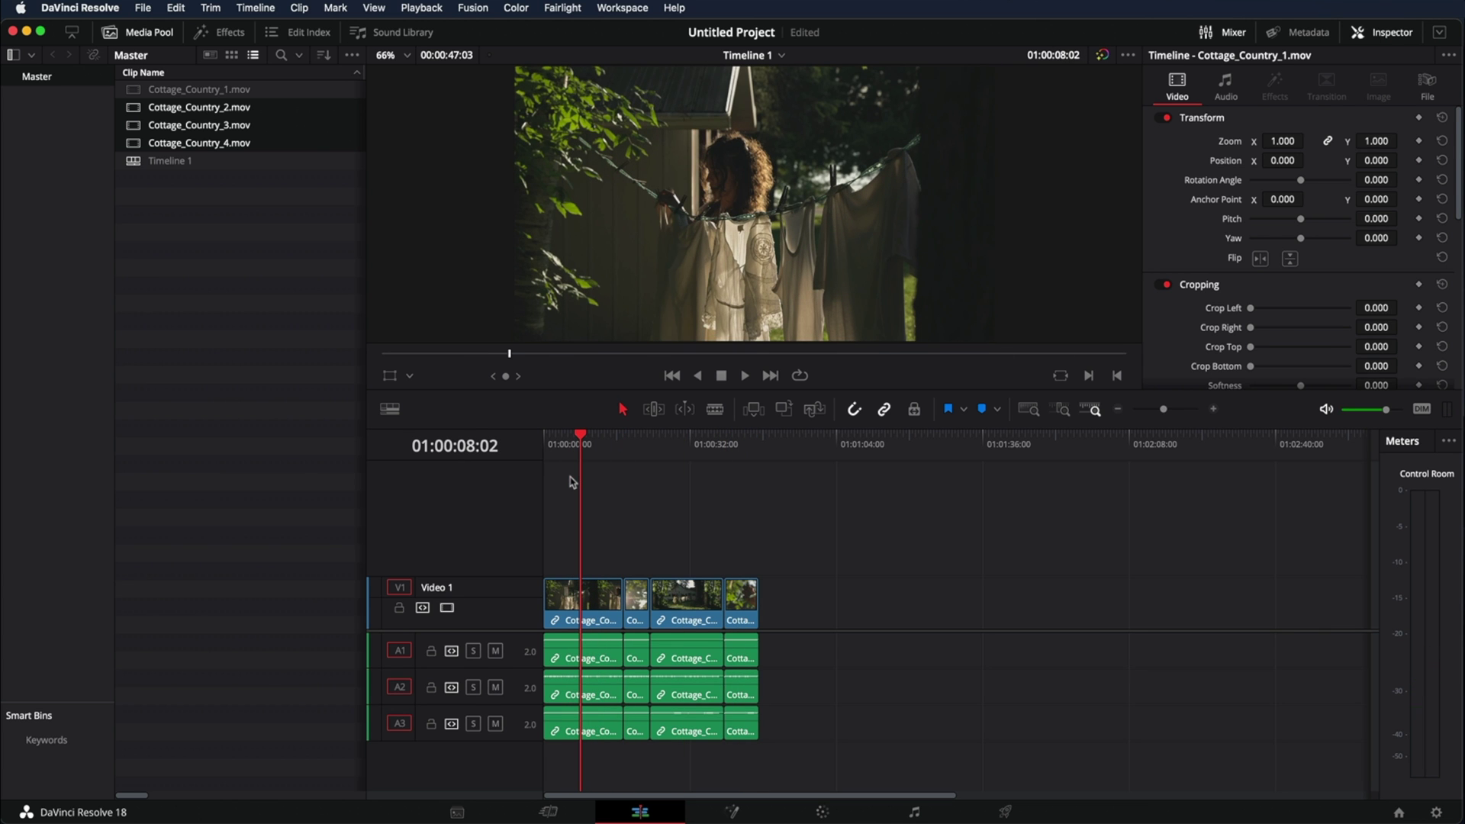
key("space")
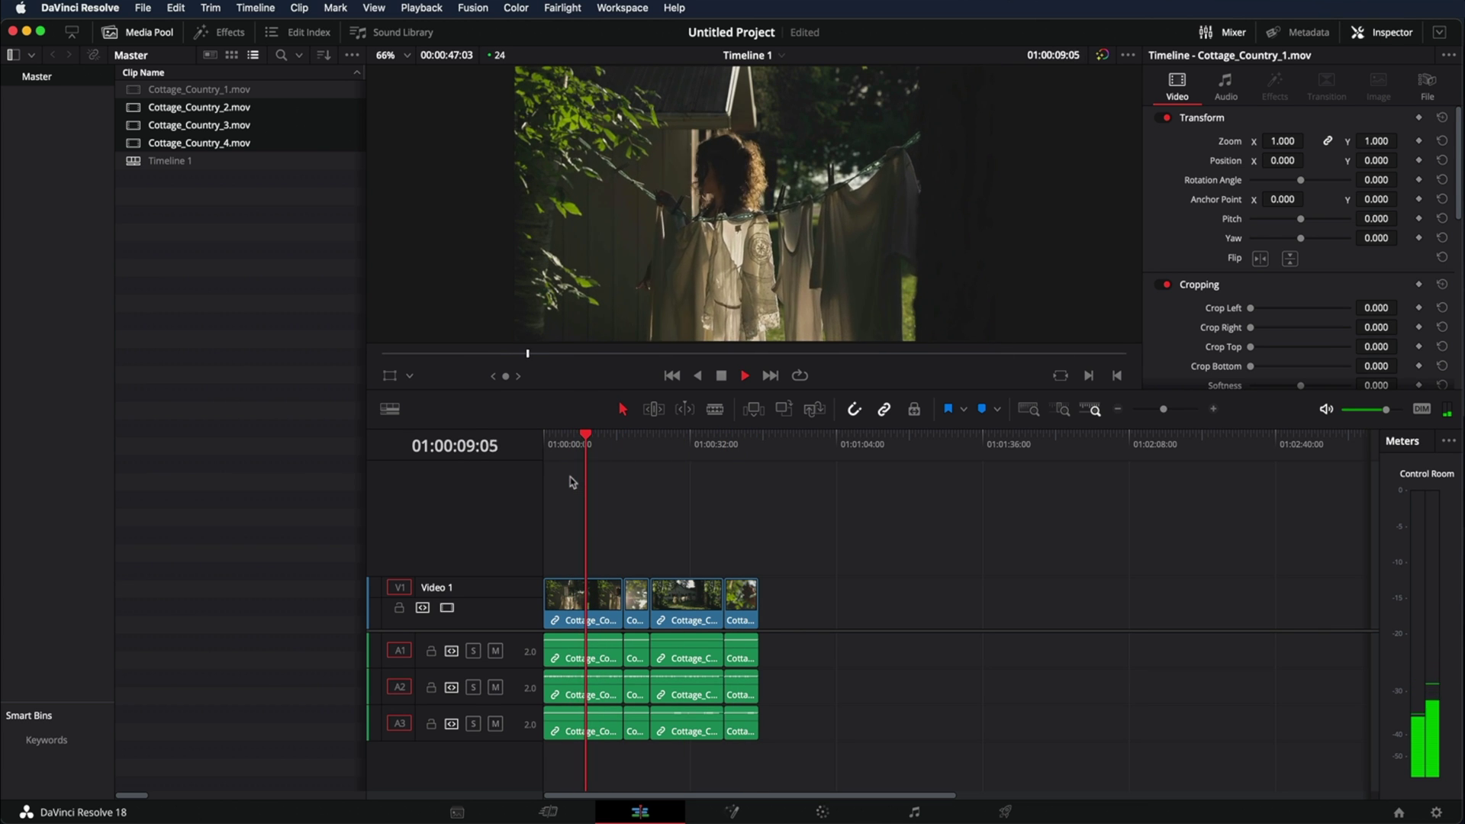
key("space")
scroll(598, 477, "up", 1)
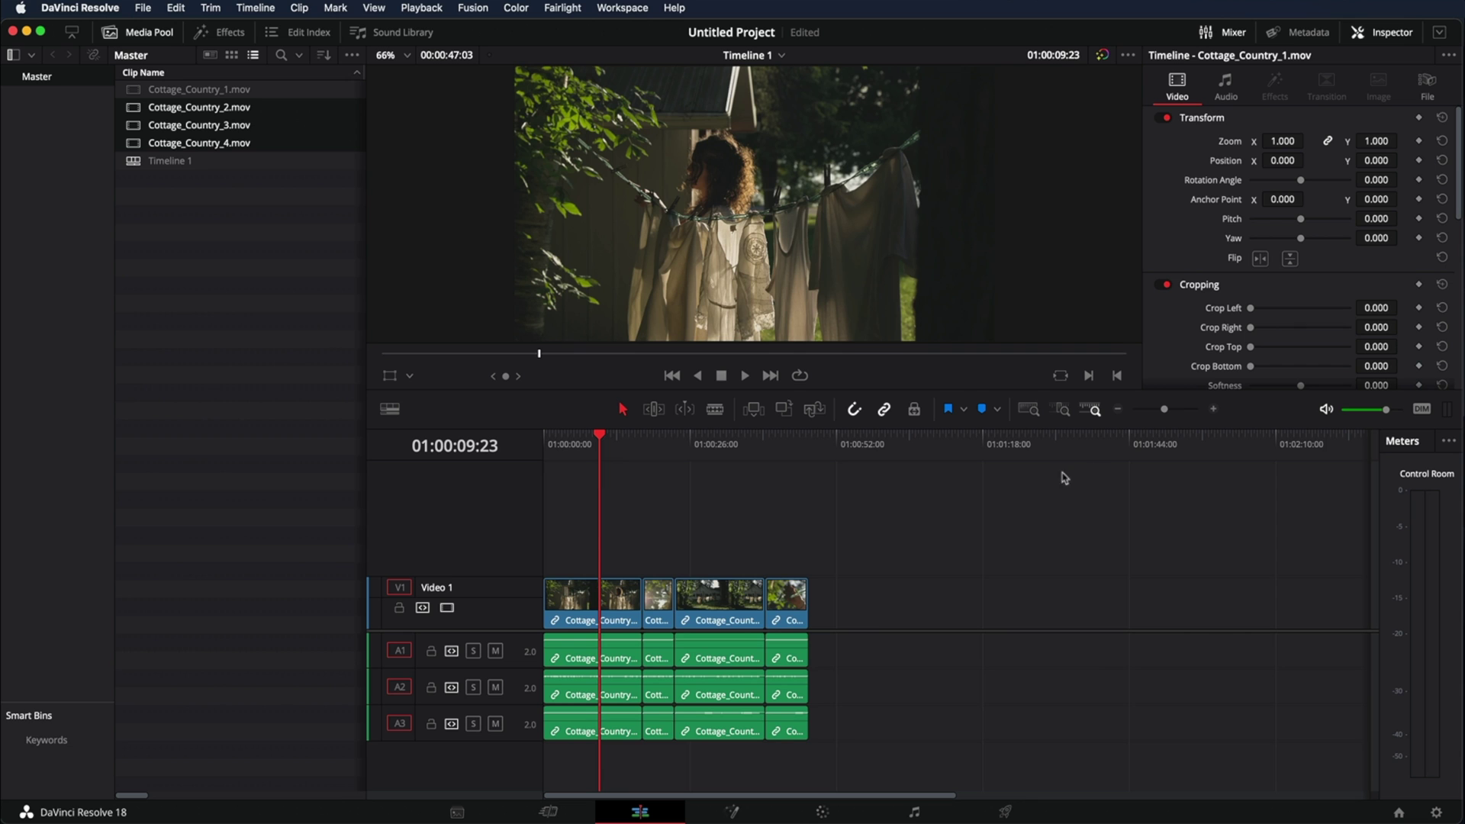
left_click_drag(1163, 413, 1171, 414)
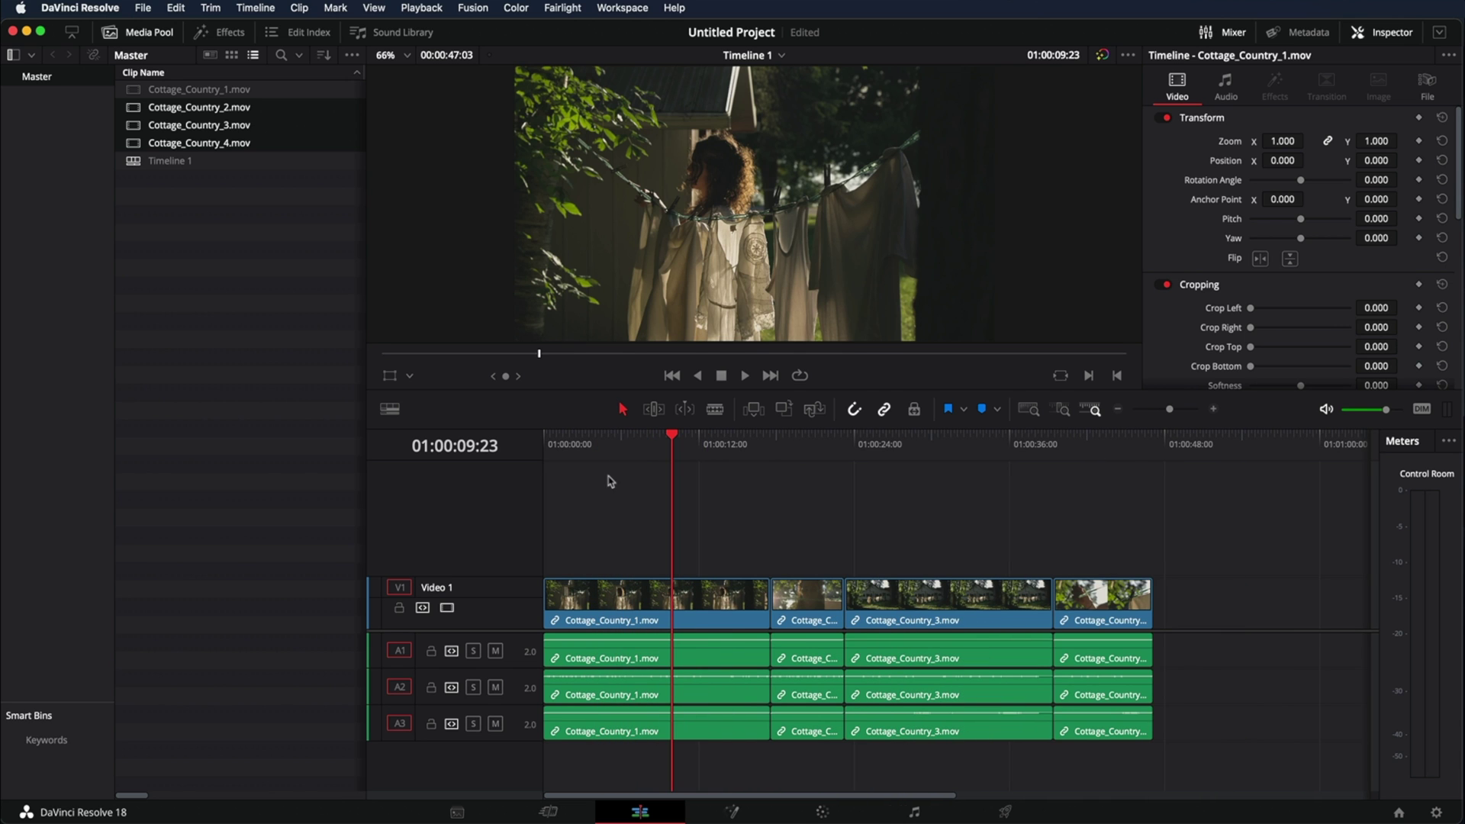
left_click(147, 34)
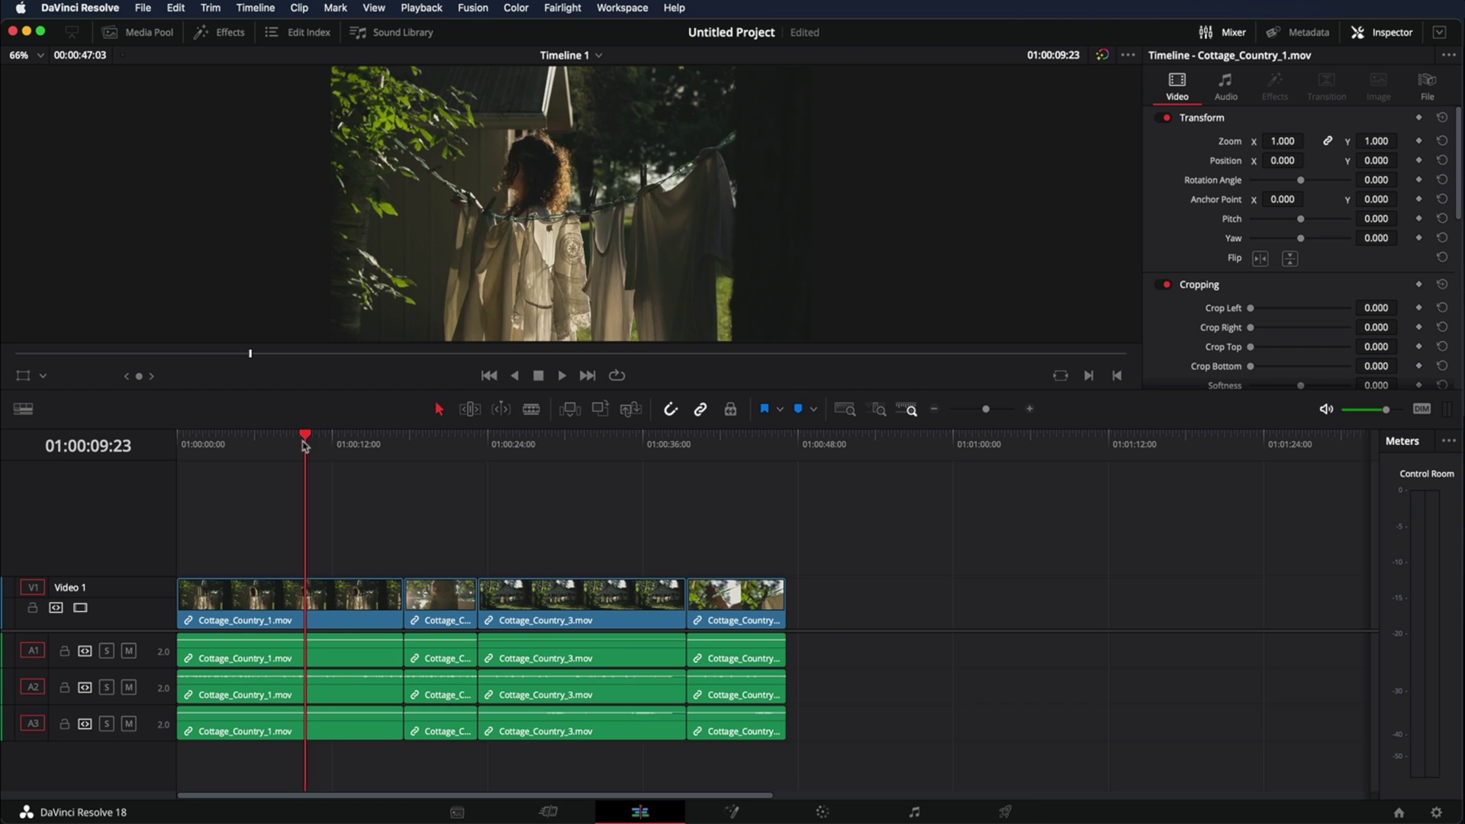
Trim the first cottage clip's start and end to shorten it.
left_click_drag(305, 446, 259, 456)
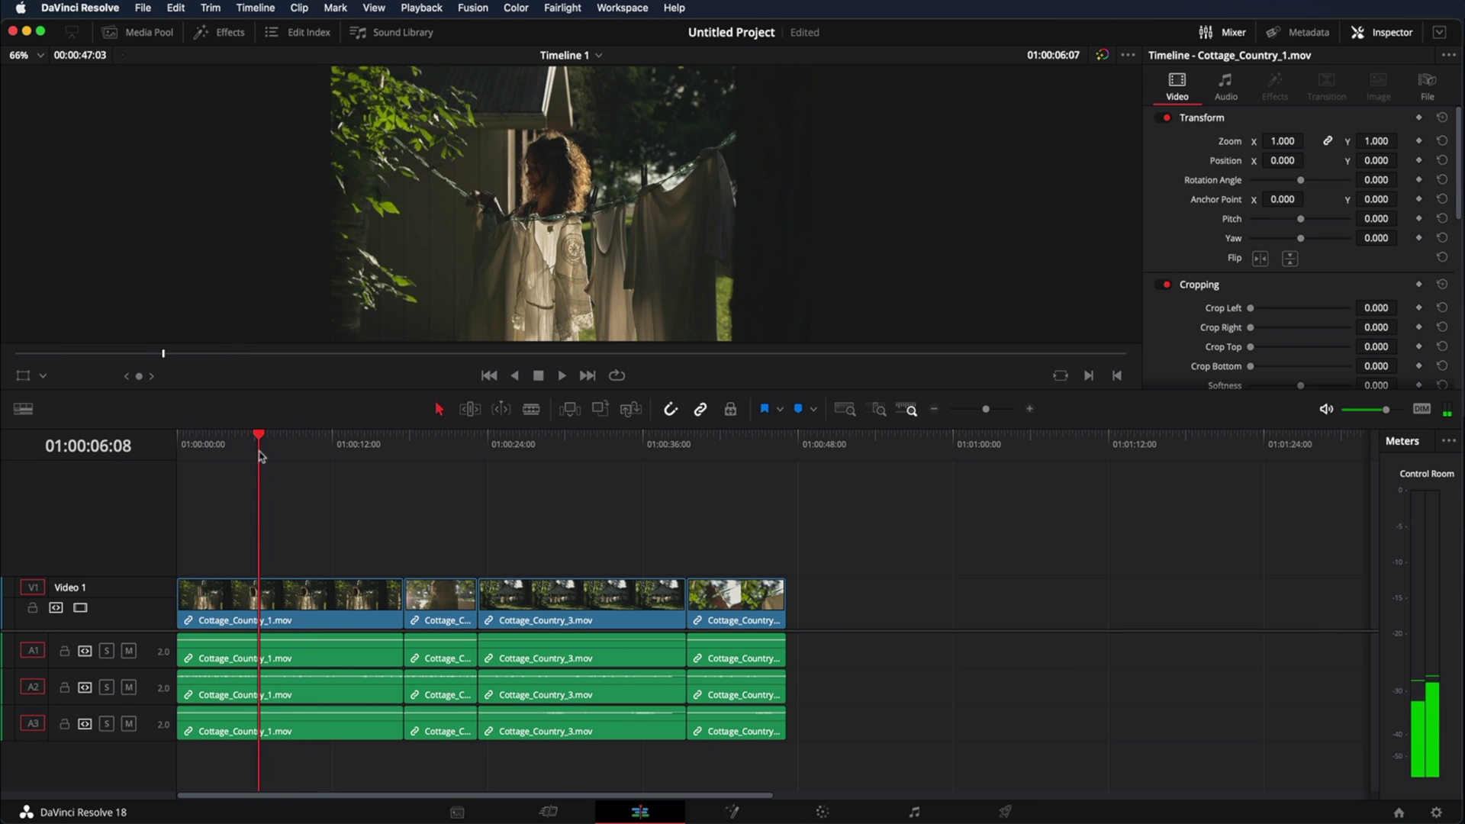
left_click(181, 598)
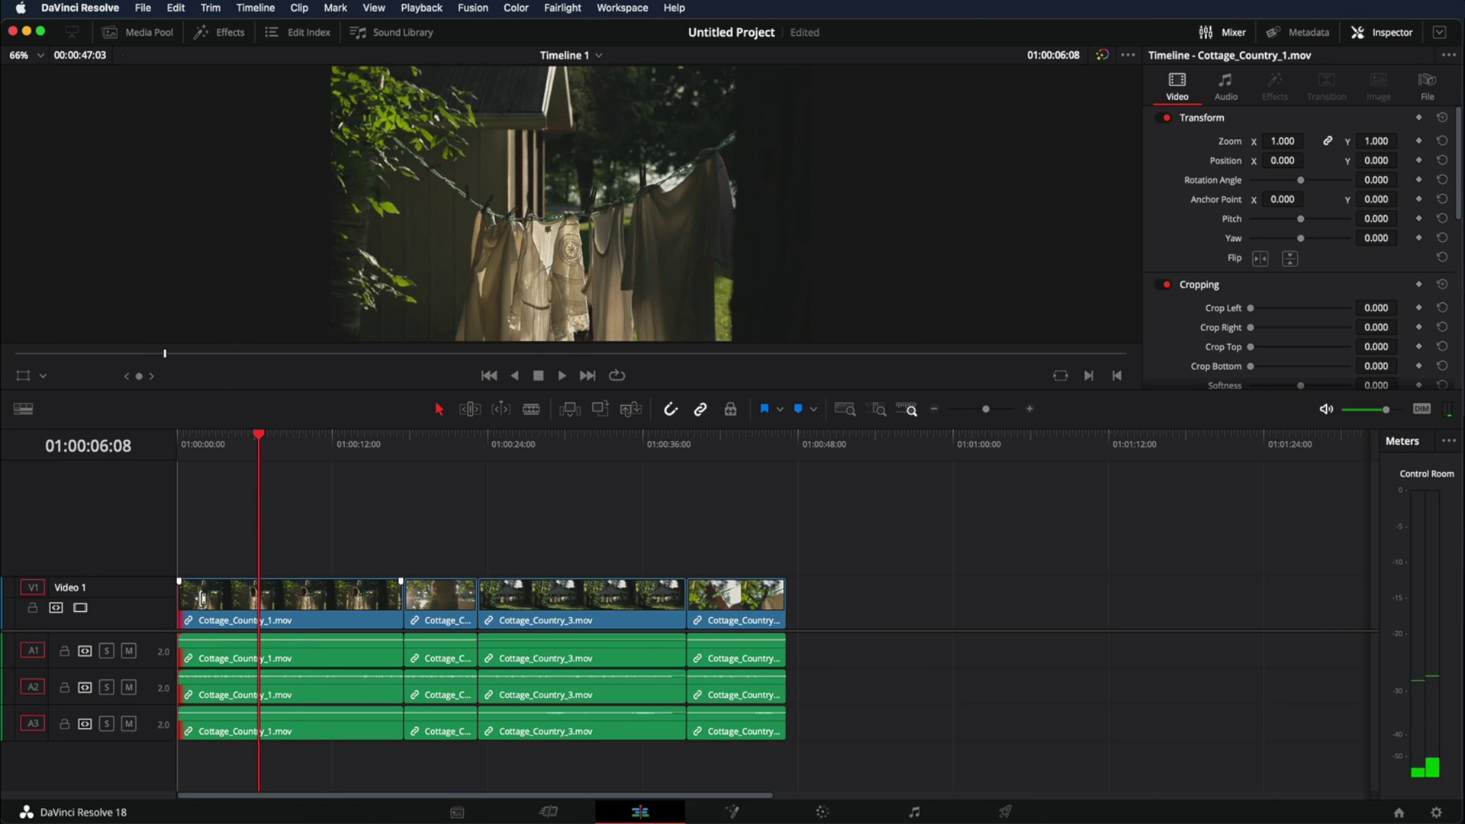
left_click_drag(202, 598, 259, 608)
left_click(354, 595)
left_click_drag(355, 595, 321, 595)
Slide the second clip left against the first and preview the new cut.
left_click_drag(435, 610, 367, 610)
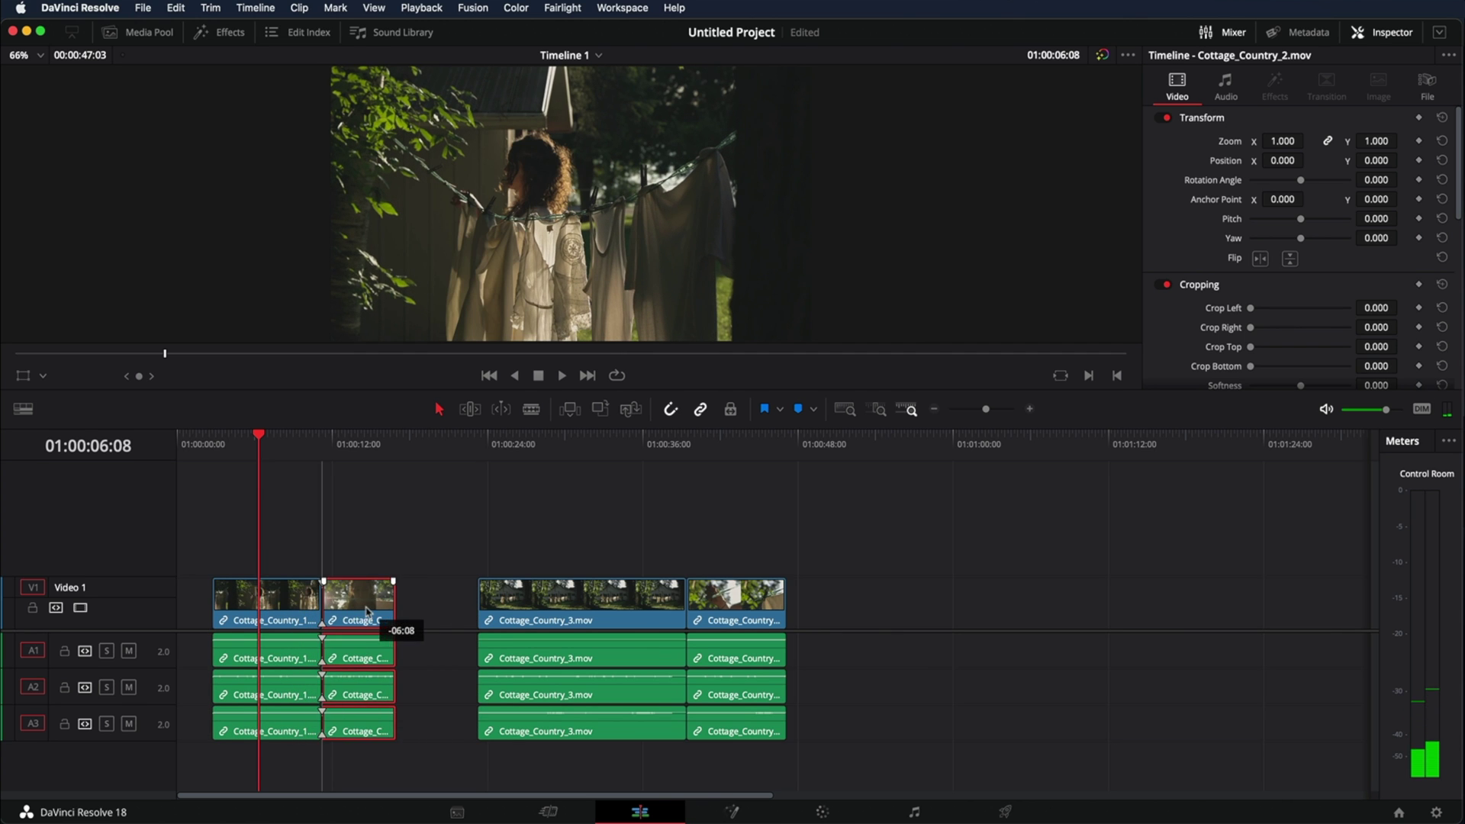
left_click_drag(259, 449, 279, 449)
left_click(288, 607)
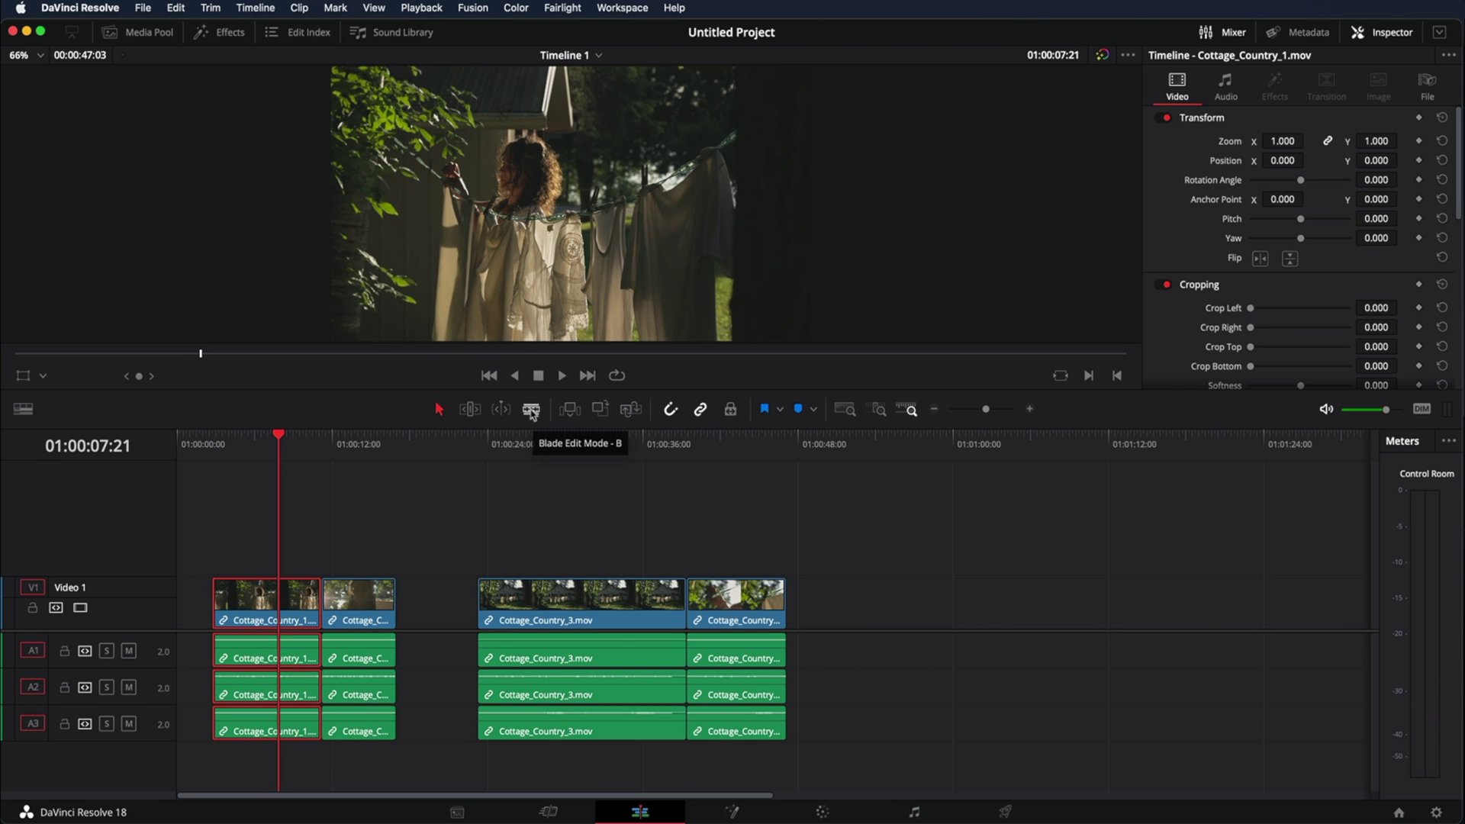
Blade the first clip at 01:00:07:21 and lift its short tail piece onto a new V2 track.
left_click(532, 409)
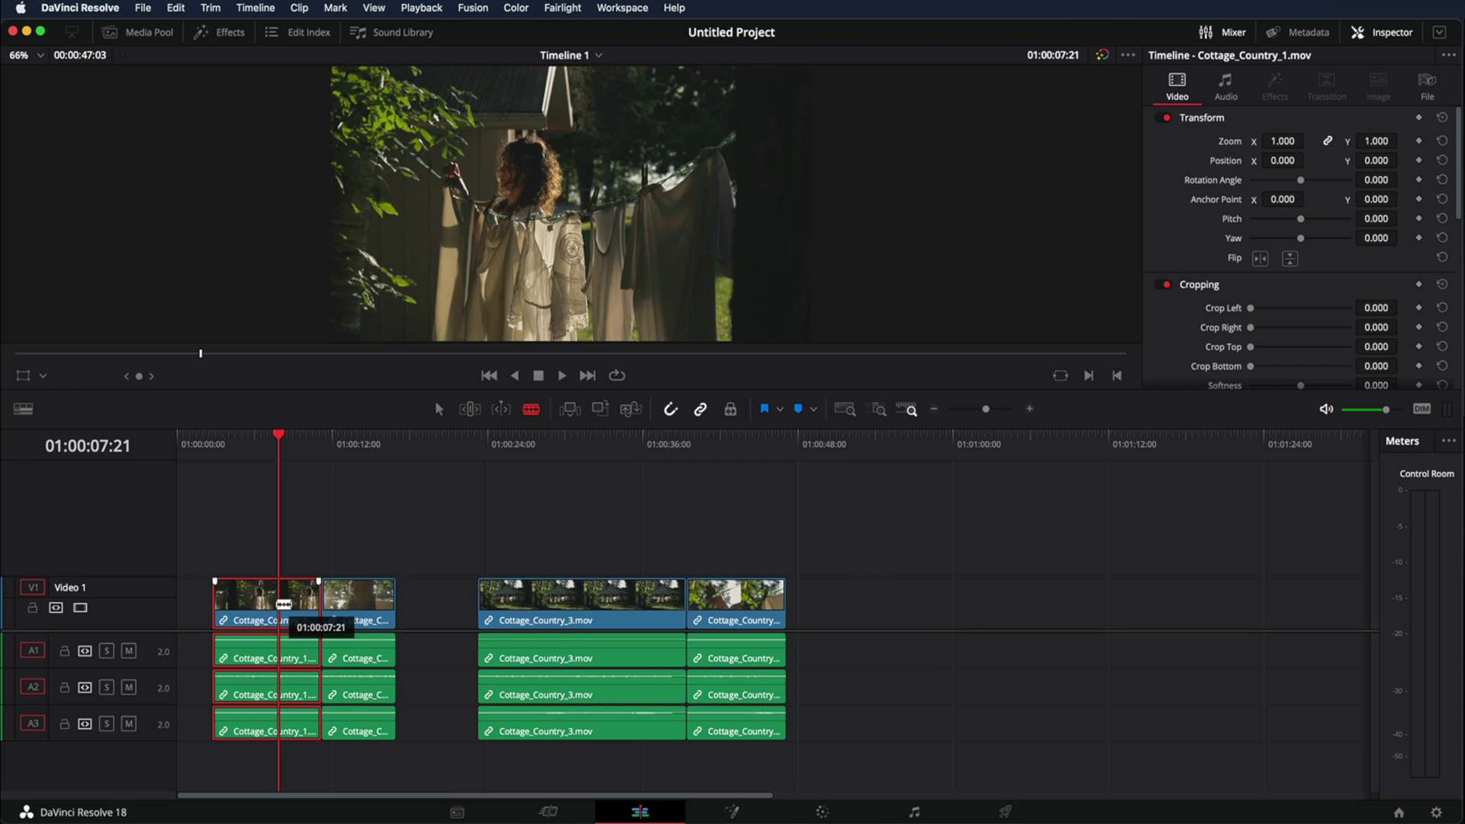
left_click(284, 604)
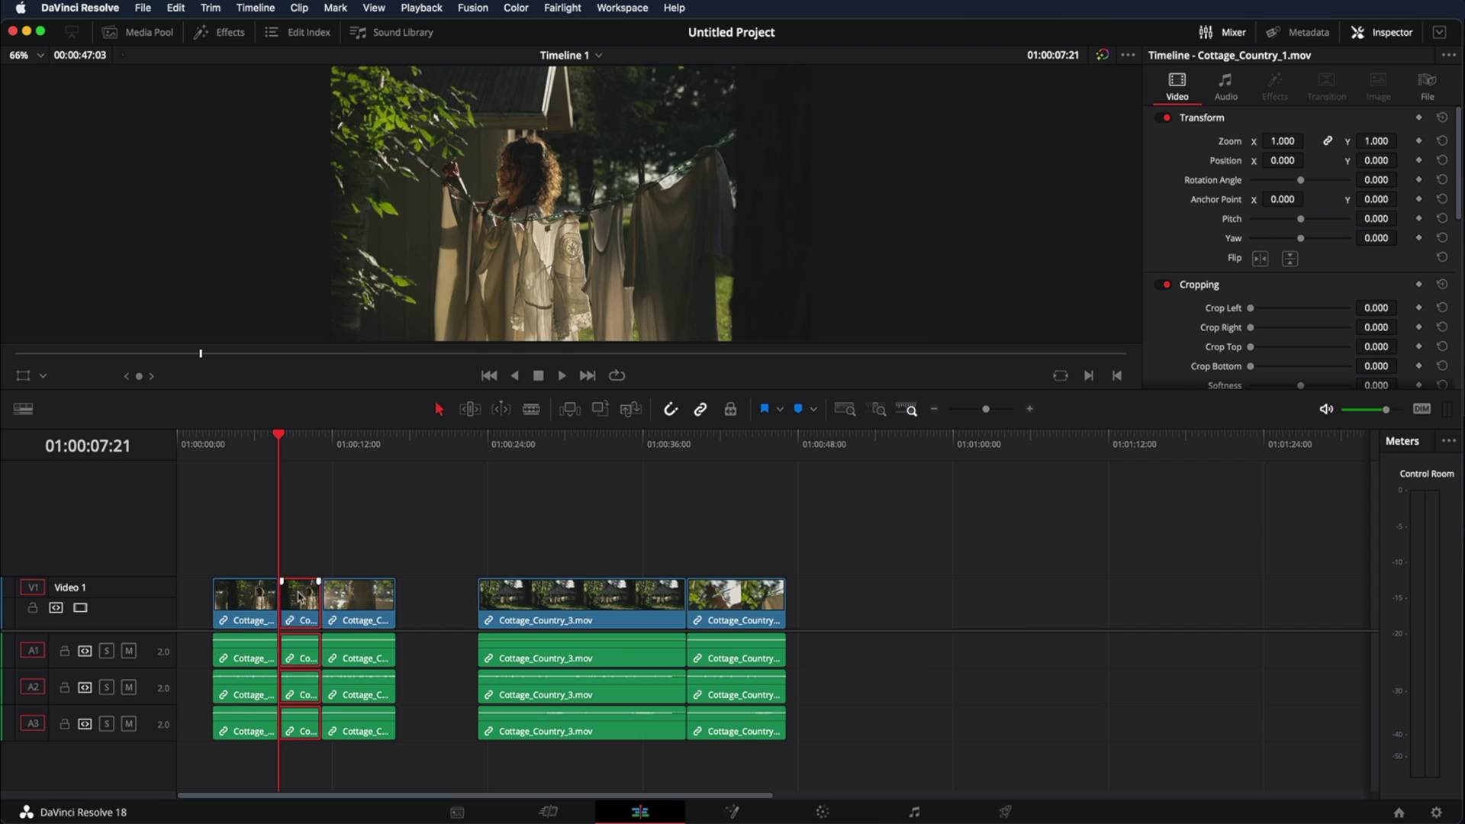
left_click_drag(302, 599, 304, 538)
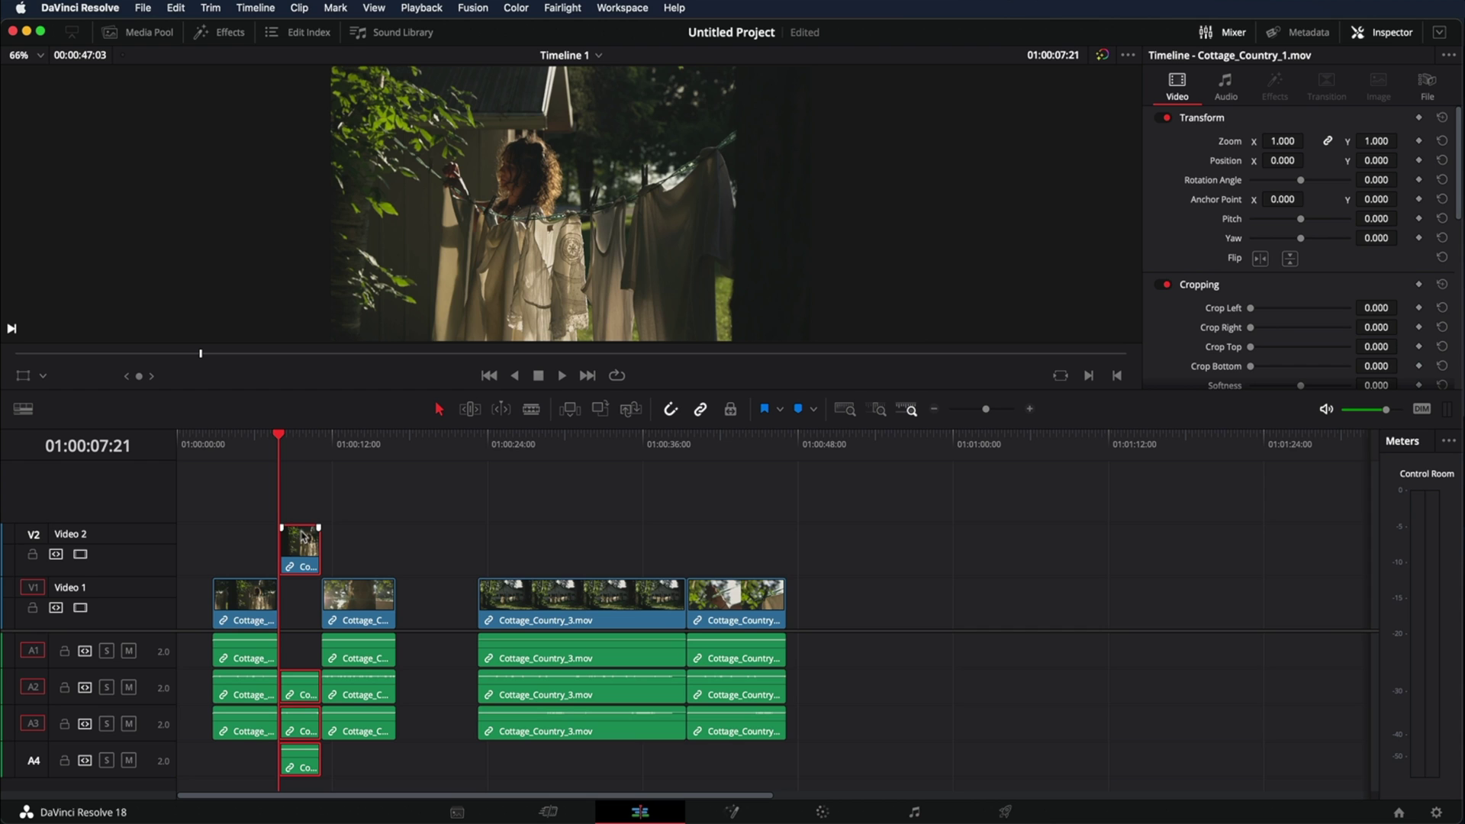
Delete the V2 piece, close the gaps on Video 1, and trim Cottage_Country_3's end shorter.
key("BackSpace")
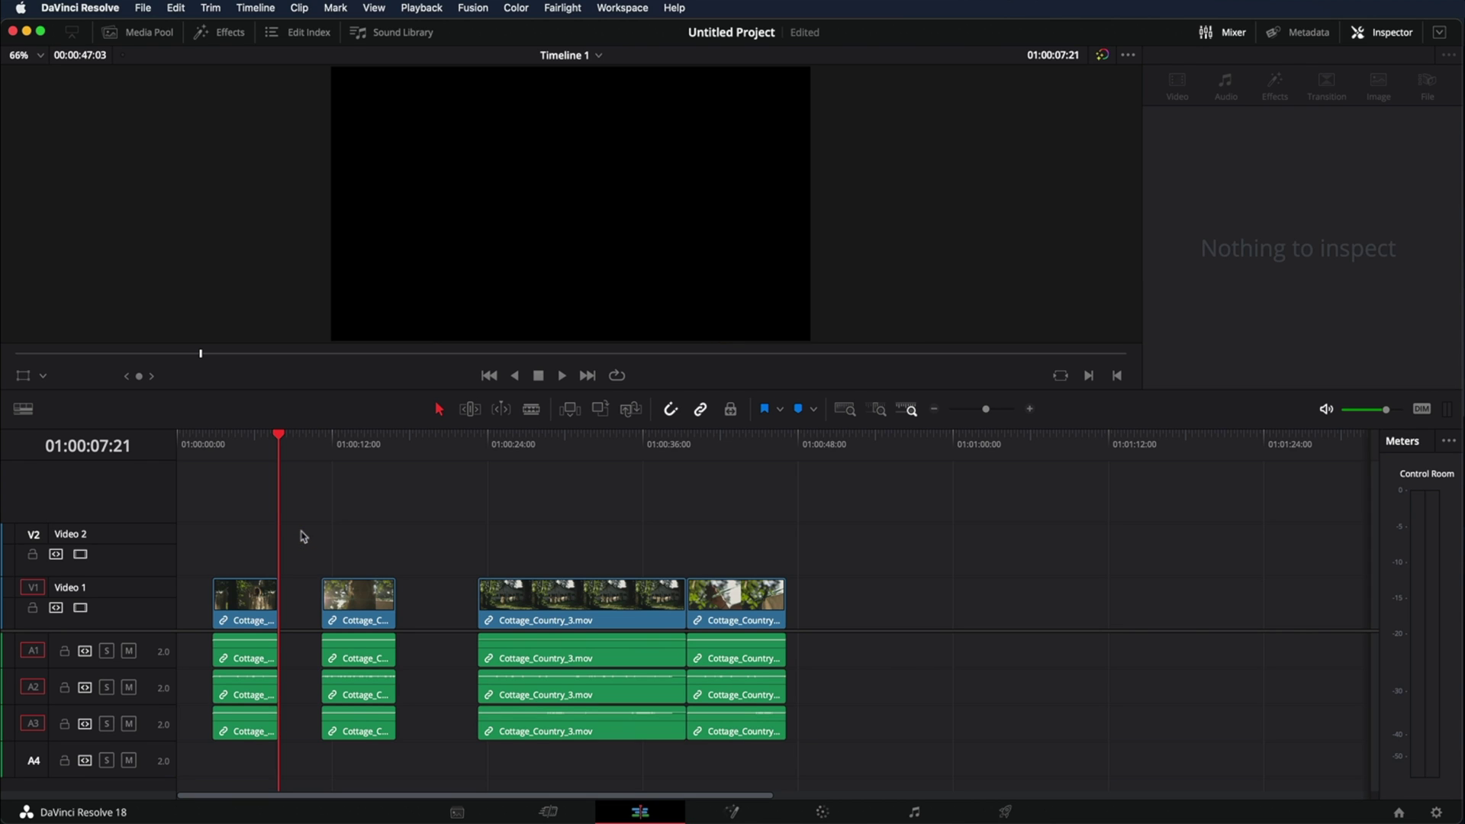
left_click_drag(367, 612, 325, 613)
left_click_drag(564, 603, 463, 603)
left_click_drag(692, 603, 470, 603)
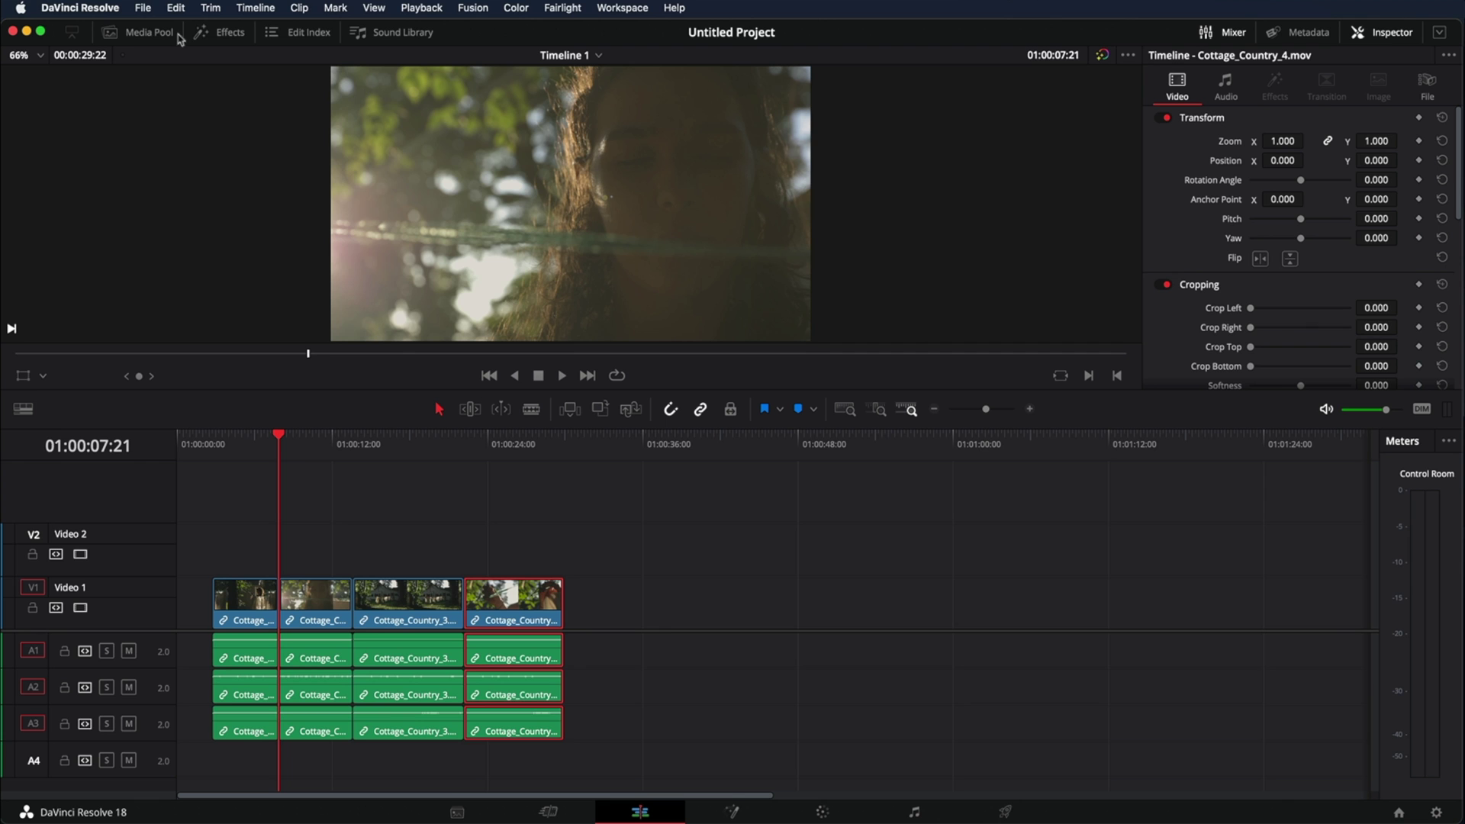
Import ES_Strummer Boy - Dusty Decks.mp3 into the project.
left_click(142, 7)
mouse_move(187, 198)
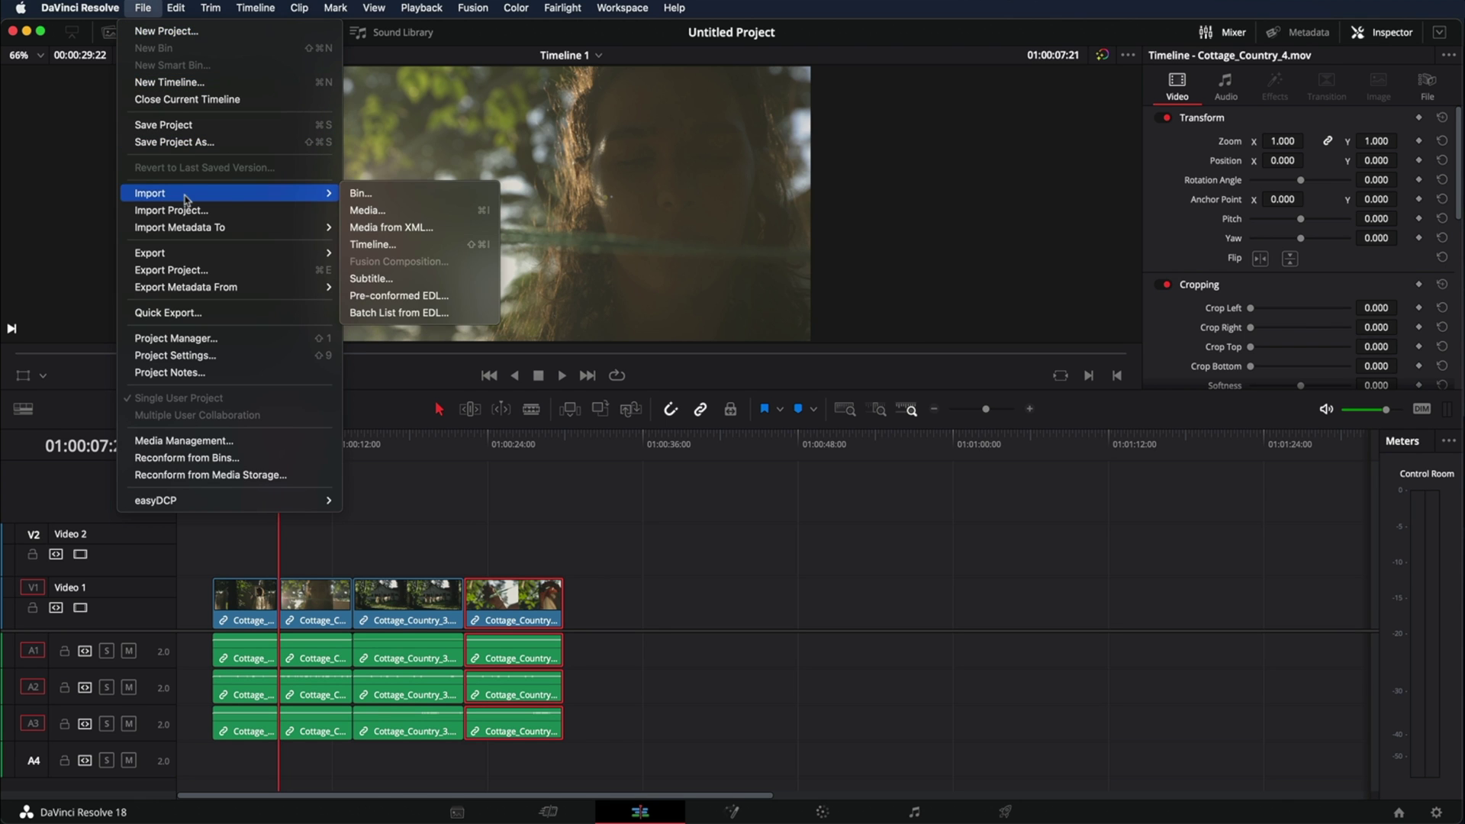
left_click(376, 217)
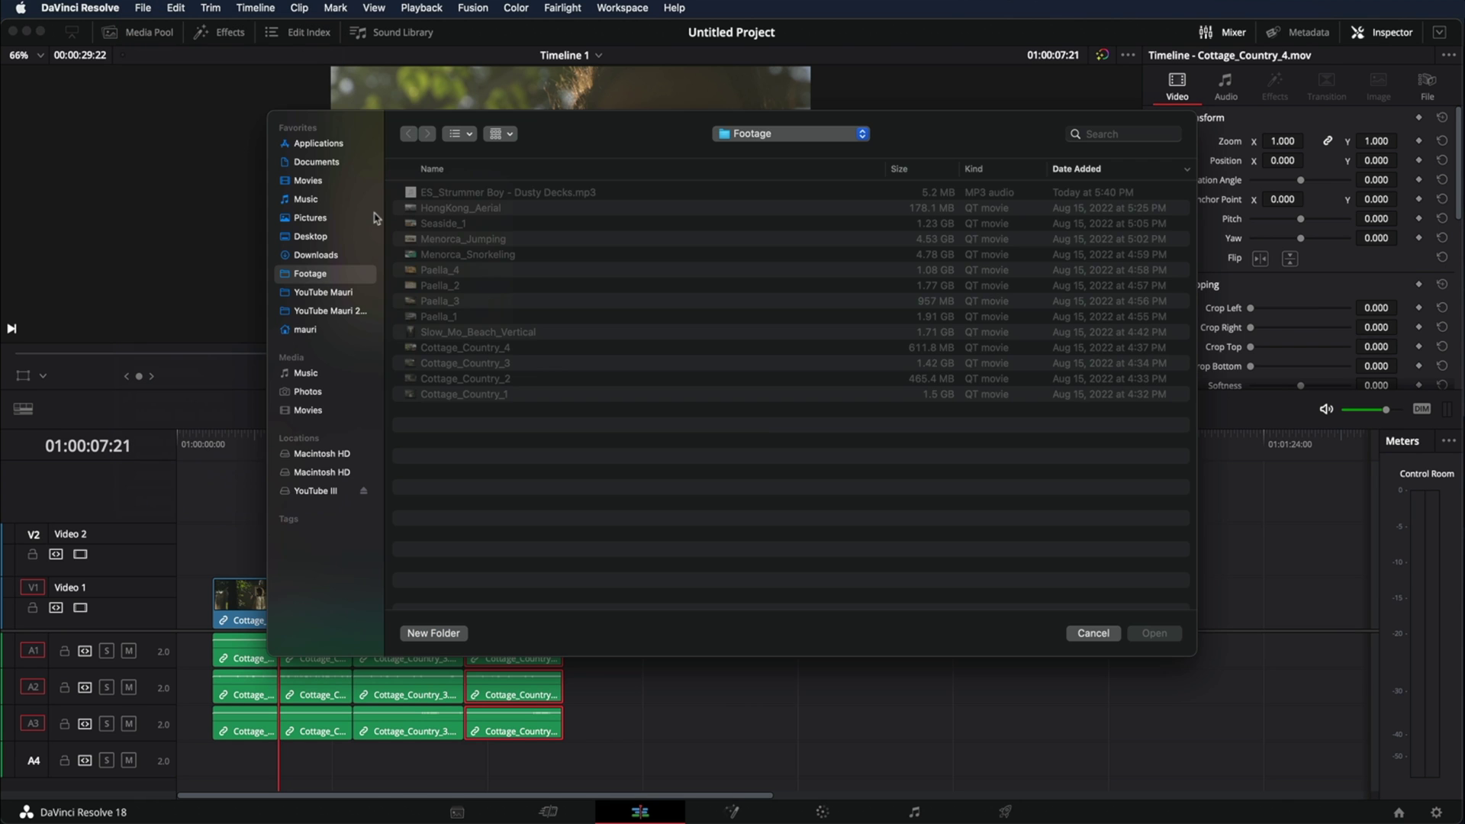
left_click(580, 195)
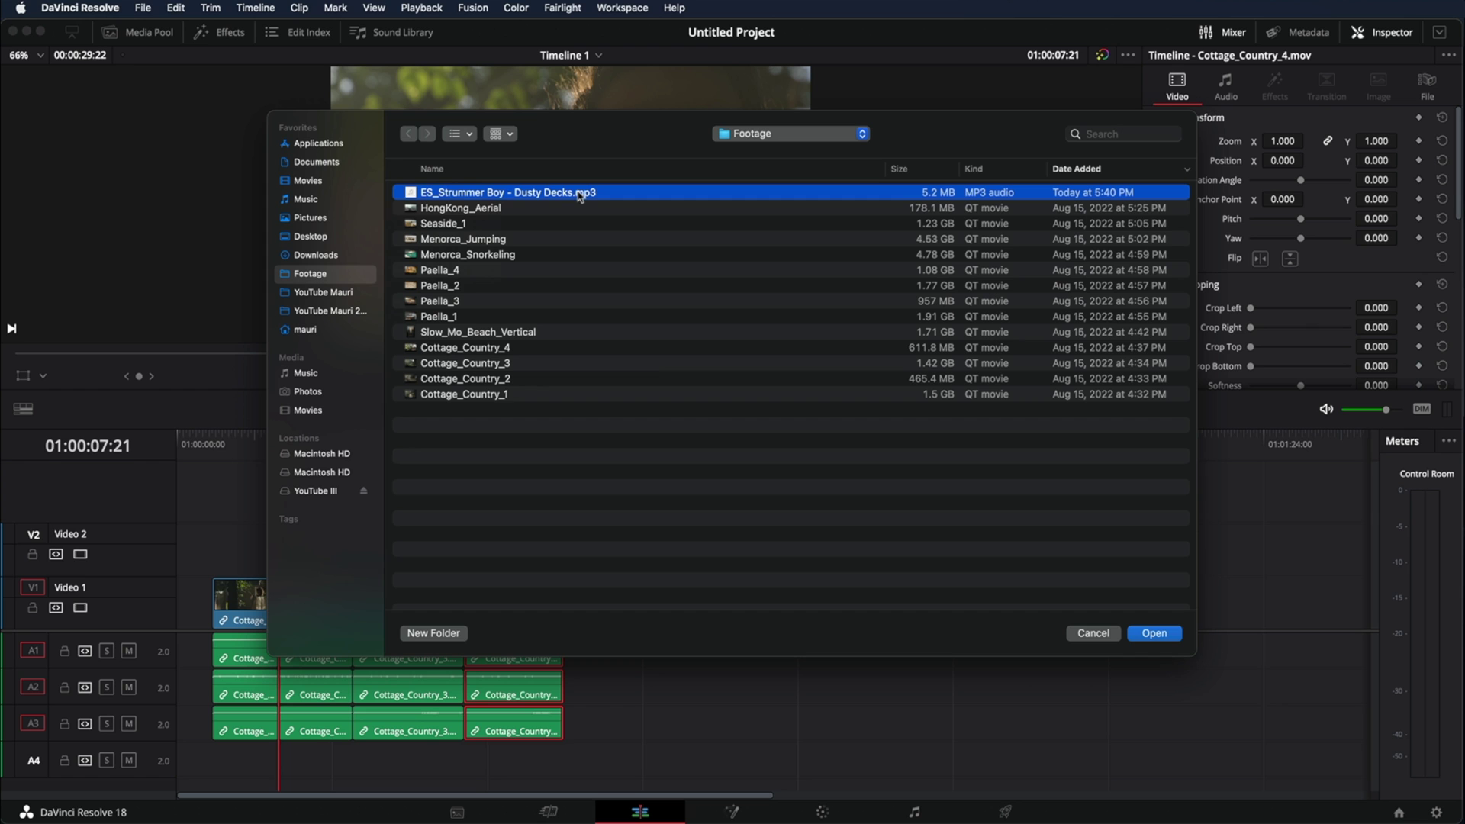
left_click(1177, 635)
Show the Media Pool and select the imported Dusty Decks song.
left_click(141, 32)
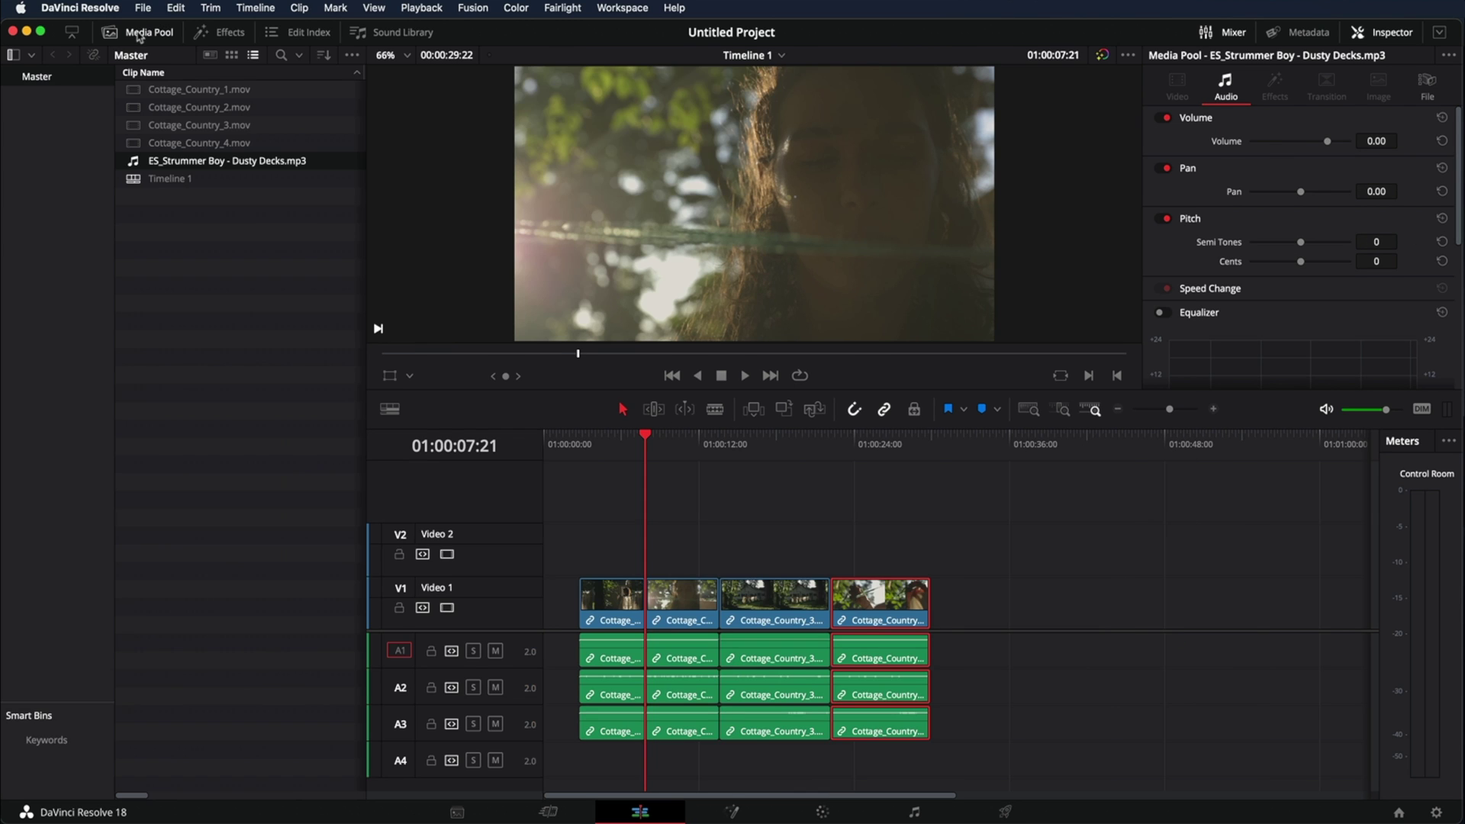
left_click(228, 201)
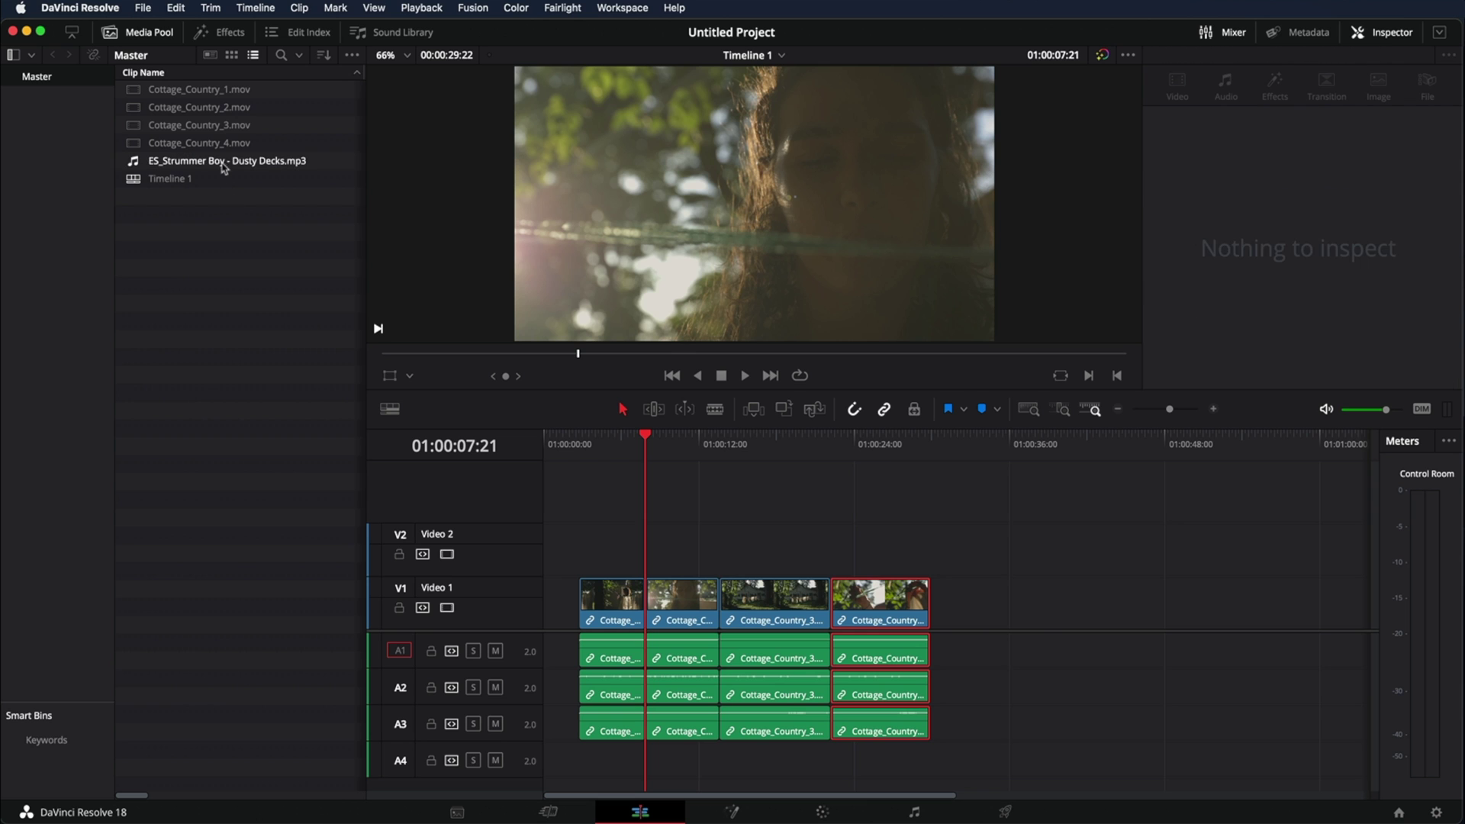
left_click(180, 167)
Place the Dusty Decks song on track A4 at the timeline start and play the edit to hear it.
left_click_drag(202, 172, 974, 698)
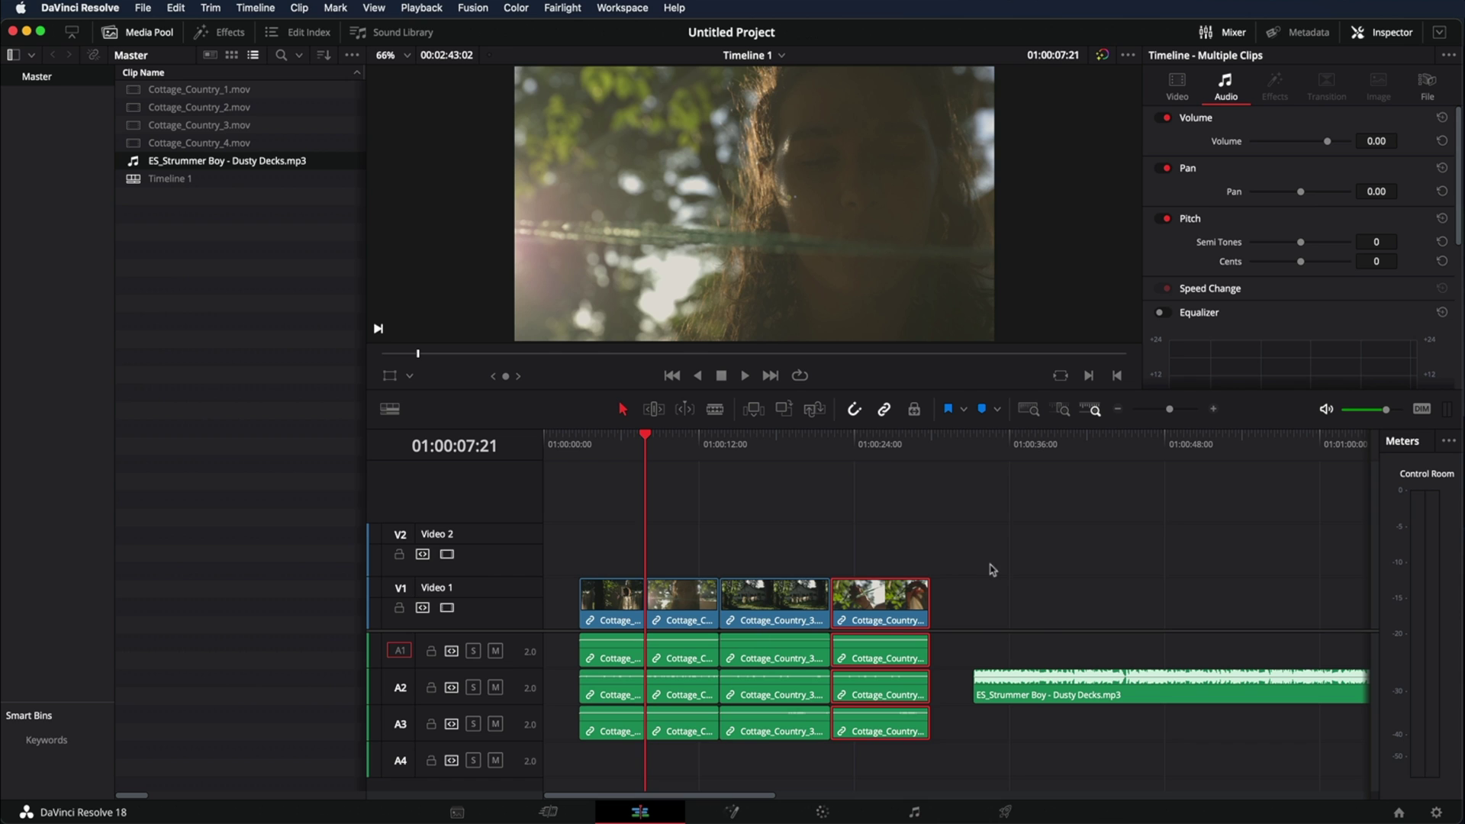
left_click_drag(1019, 686, 629, 763)
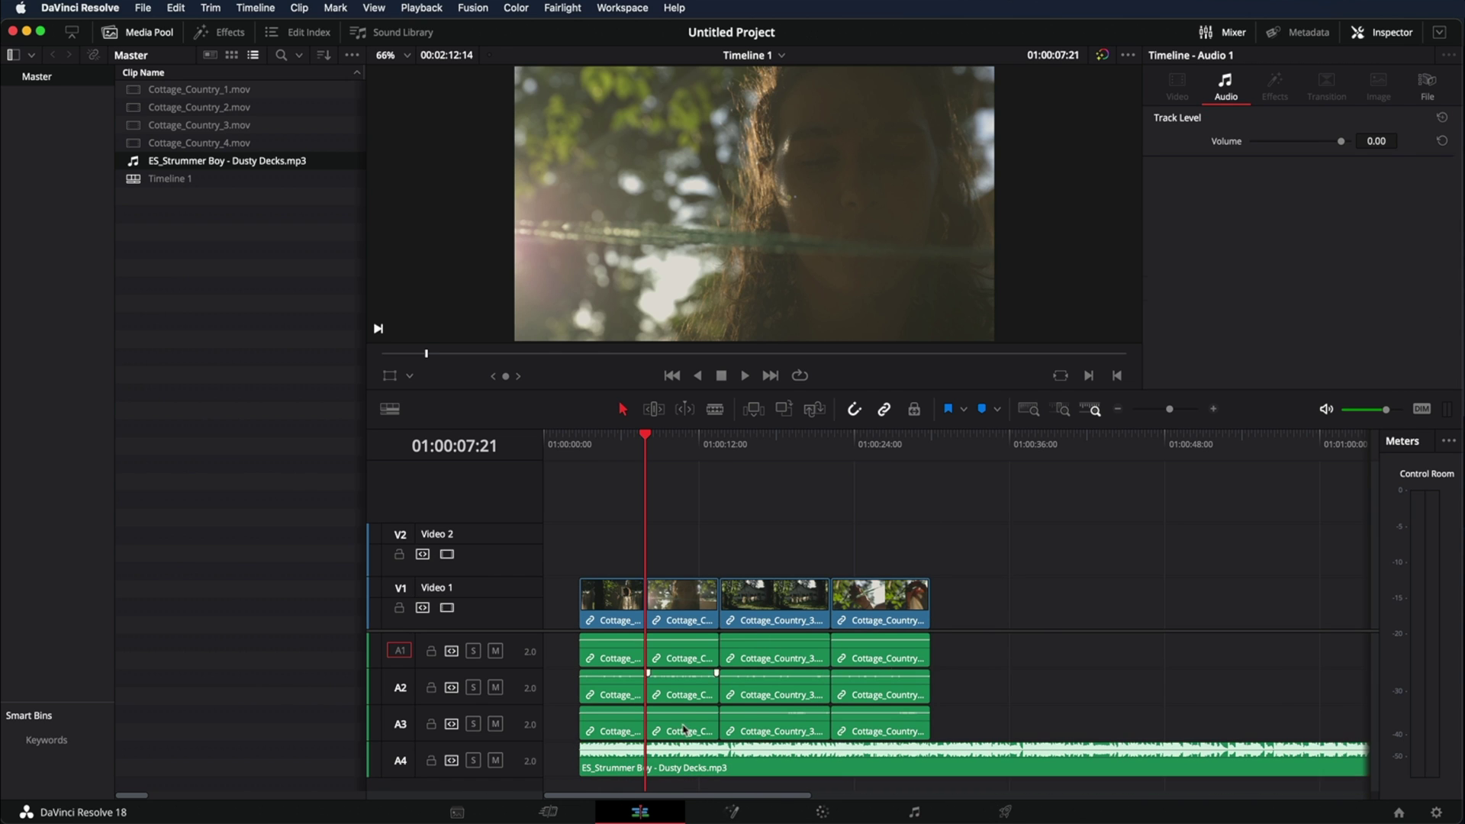
left_click(579, 447)
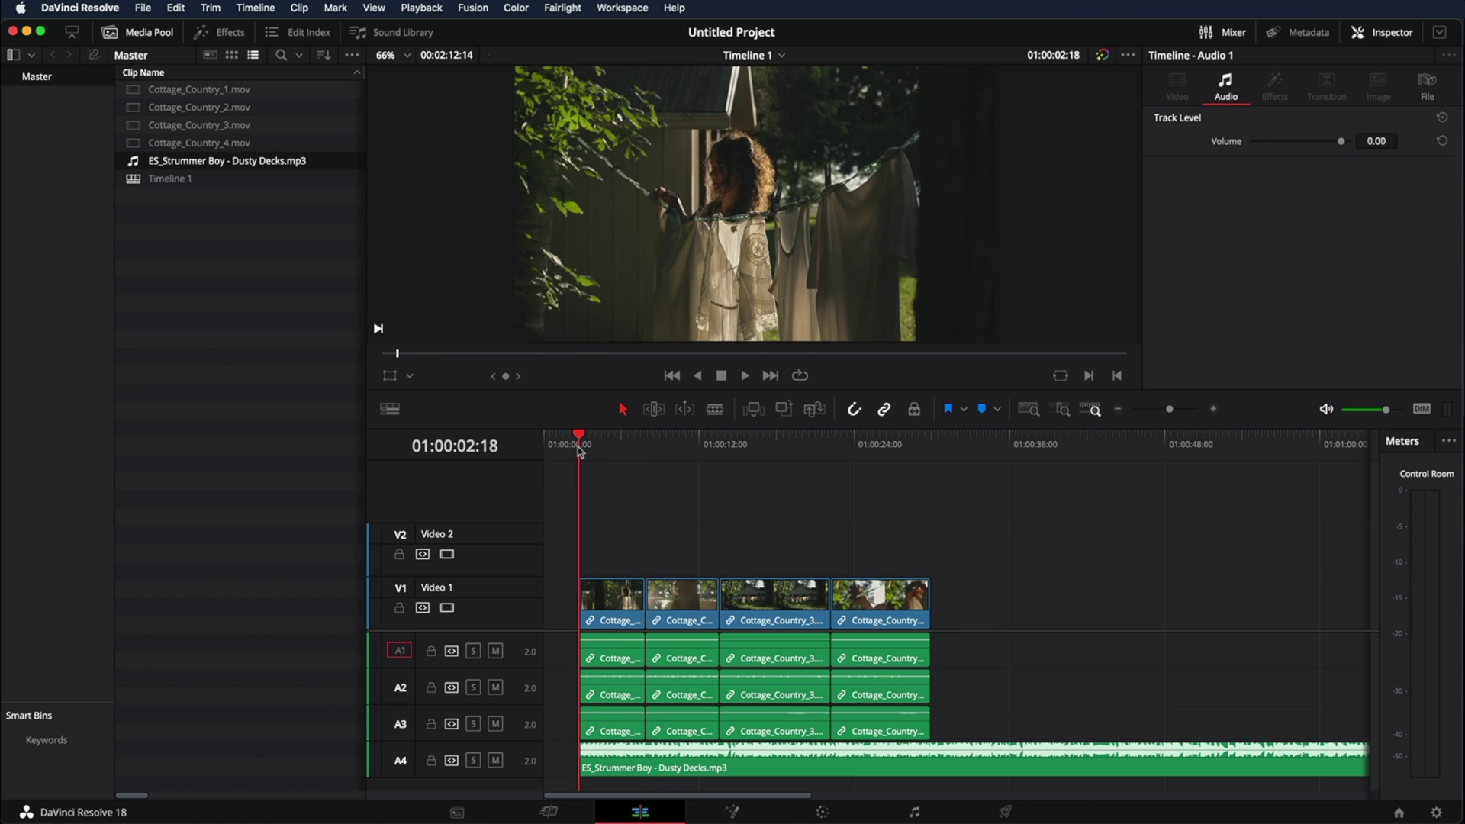
key("space")
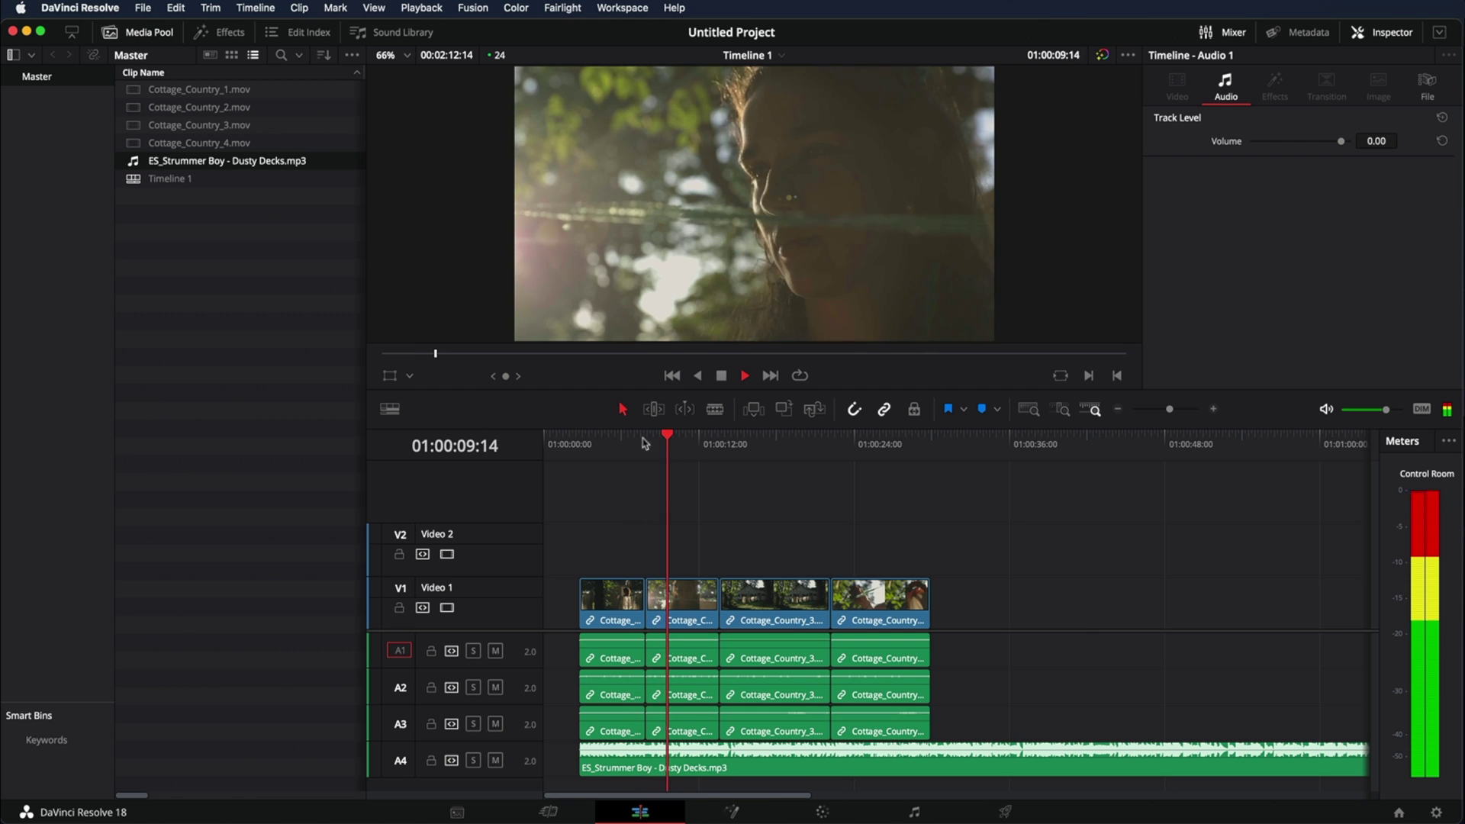
key("space")
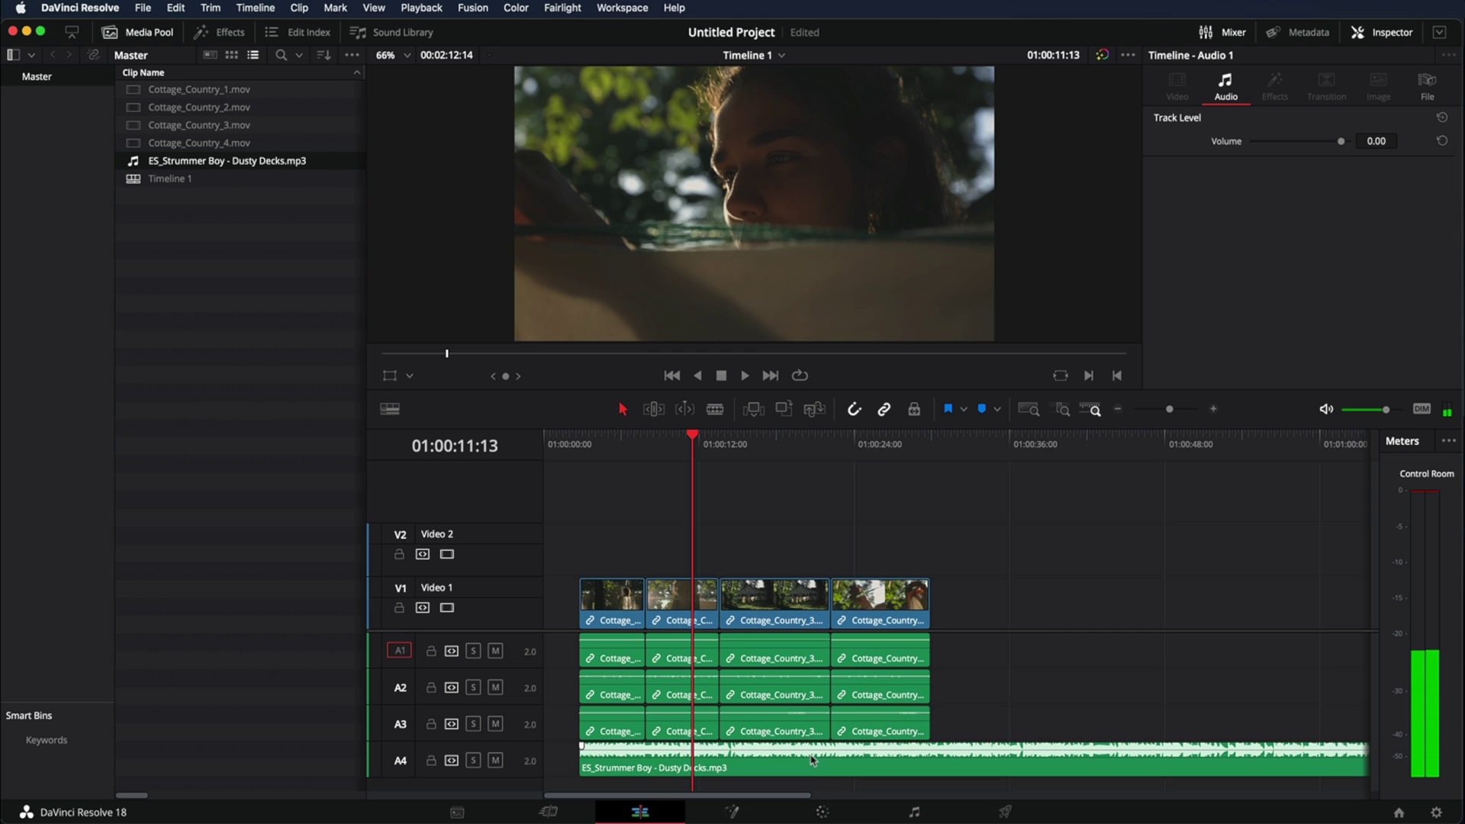
Adjust the music clip's Inspector volume, replaying from the start to check the level.
left_click(717, 765)
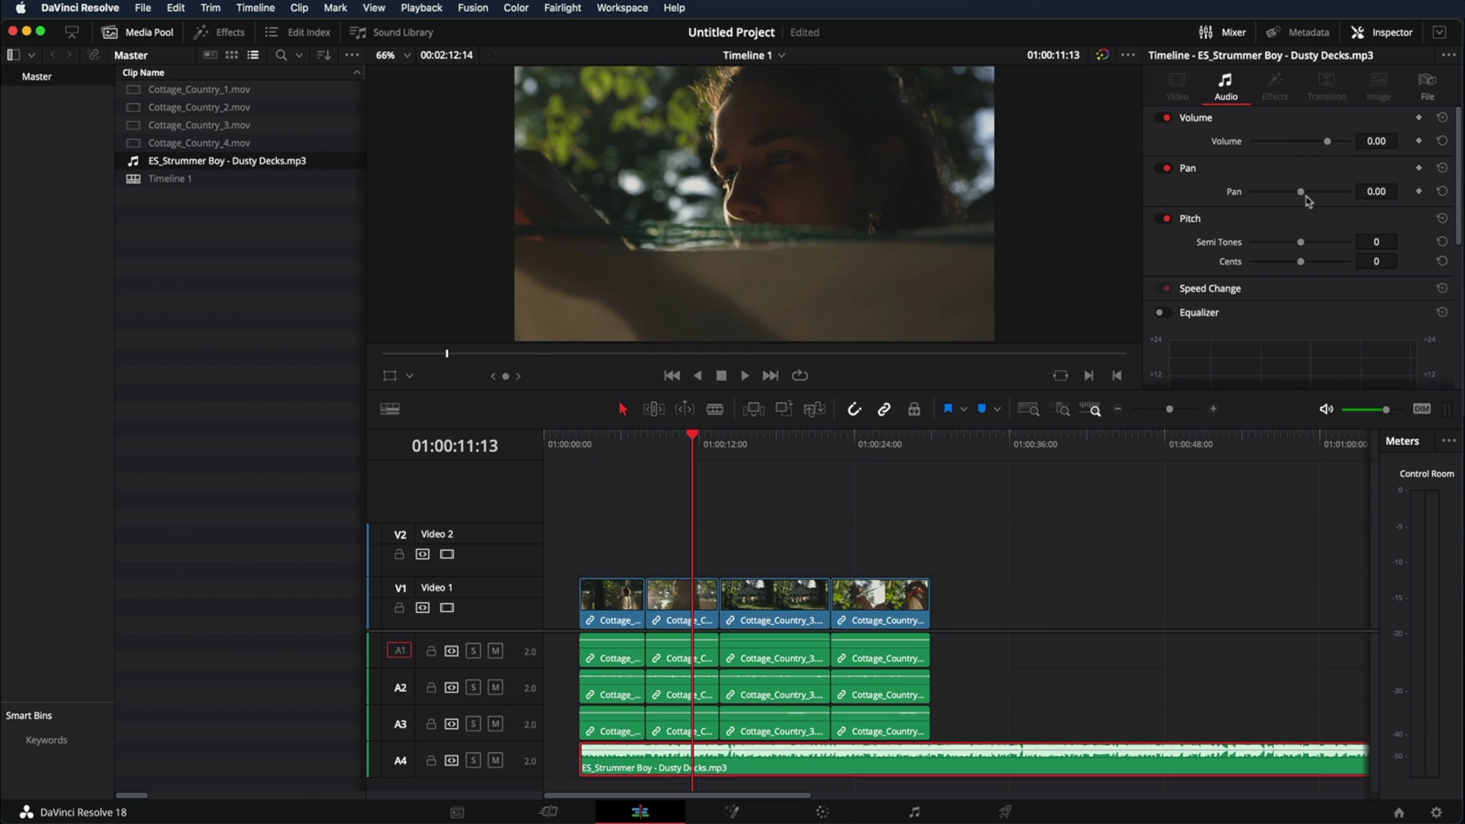
left_click_drag(1329, 148, 1319, 149)
left_click(581, 447)
key("space")
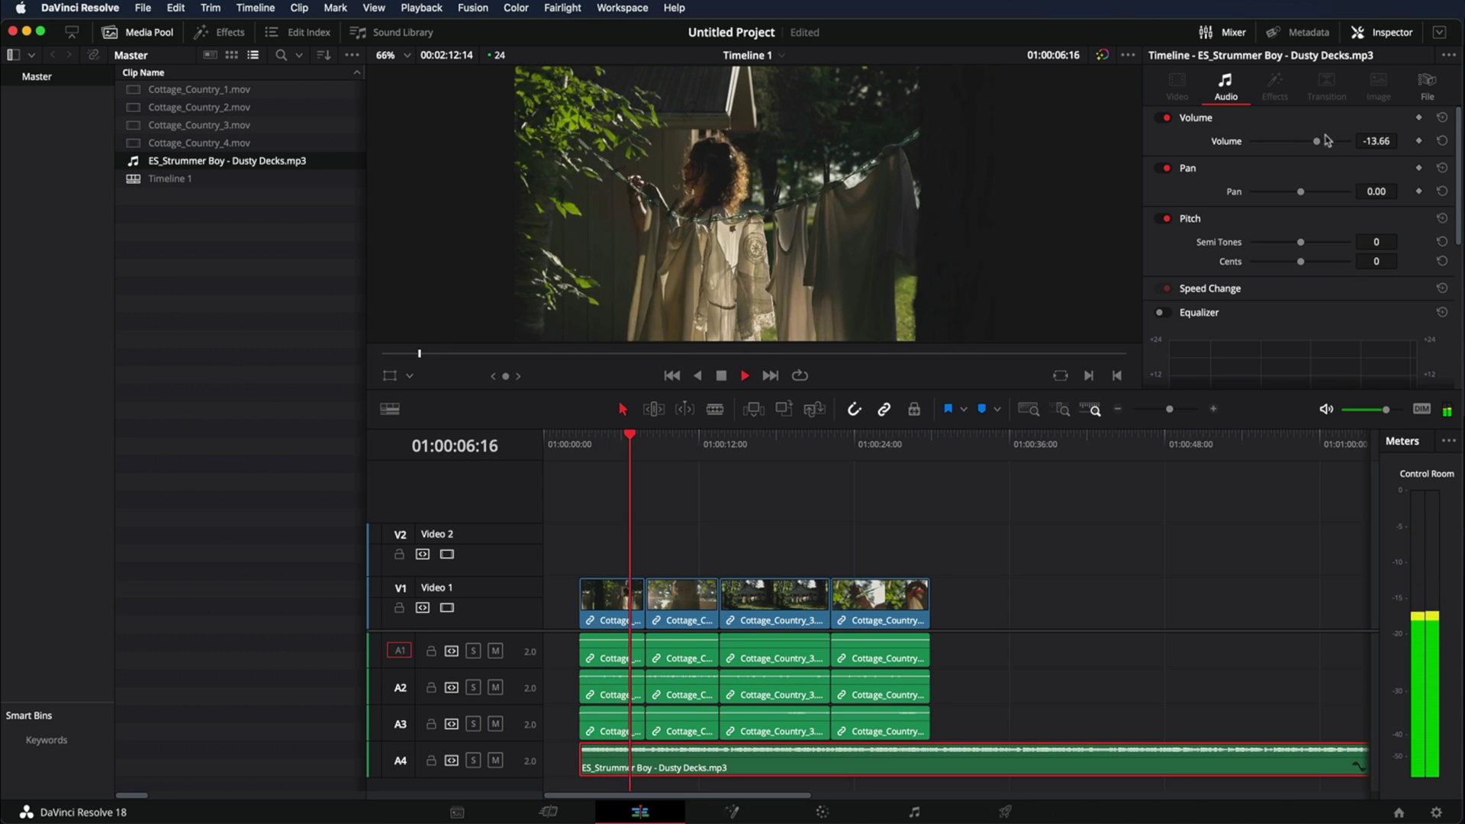
left_click_drag(1318, 140, 1333, 144)
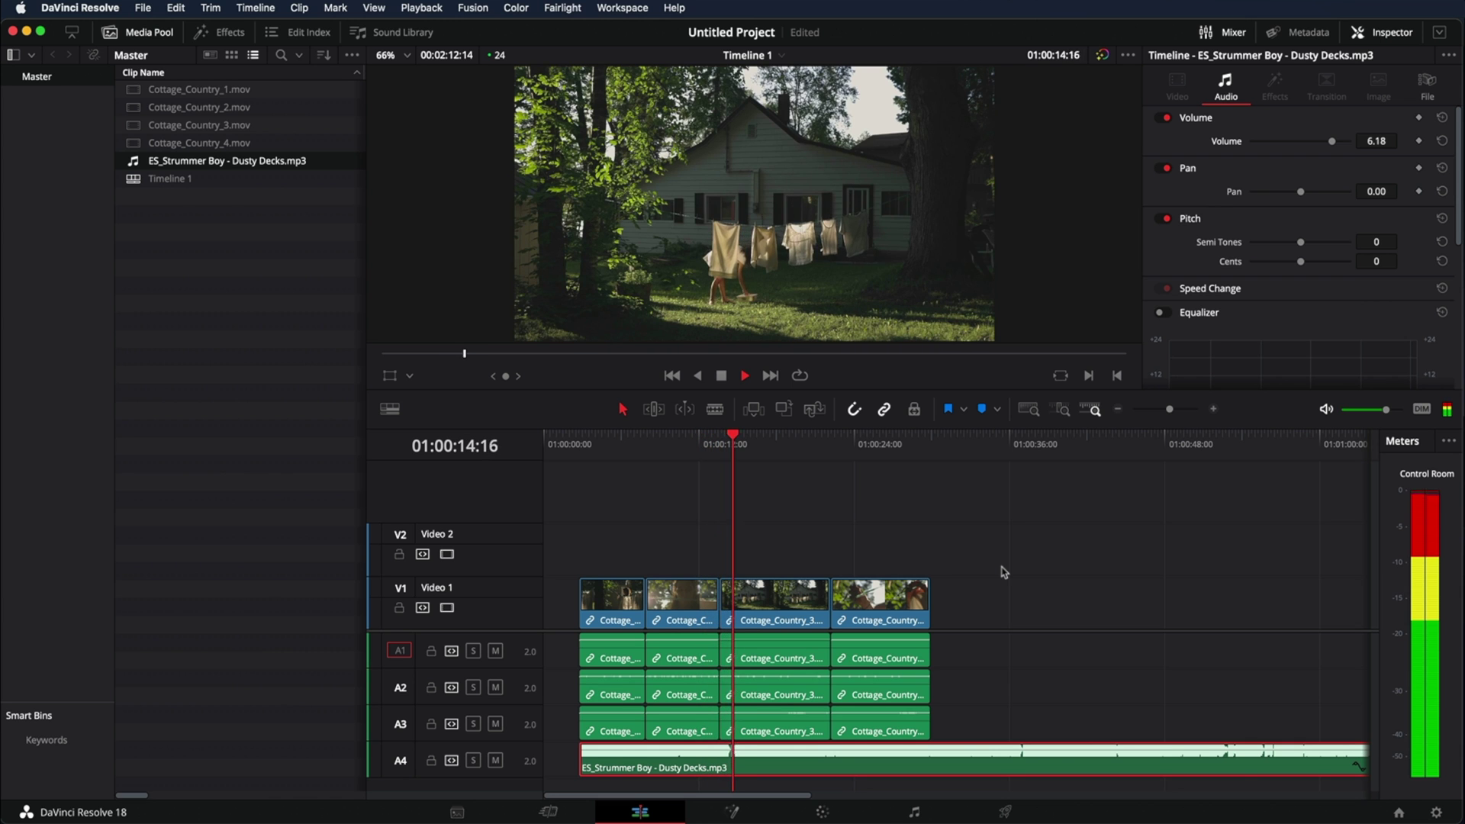
key("space")
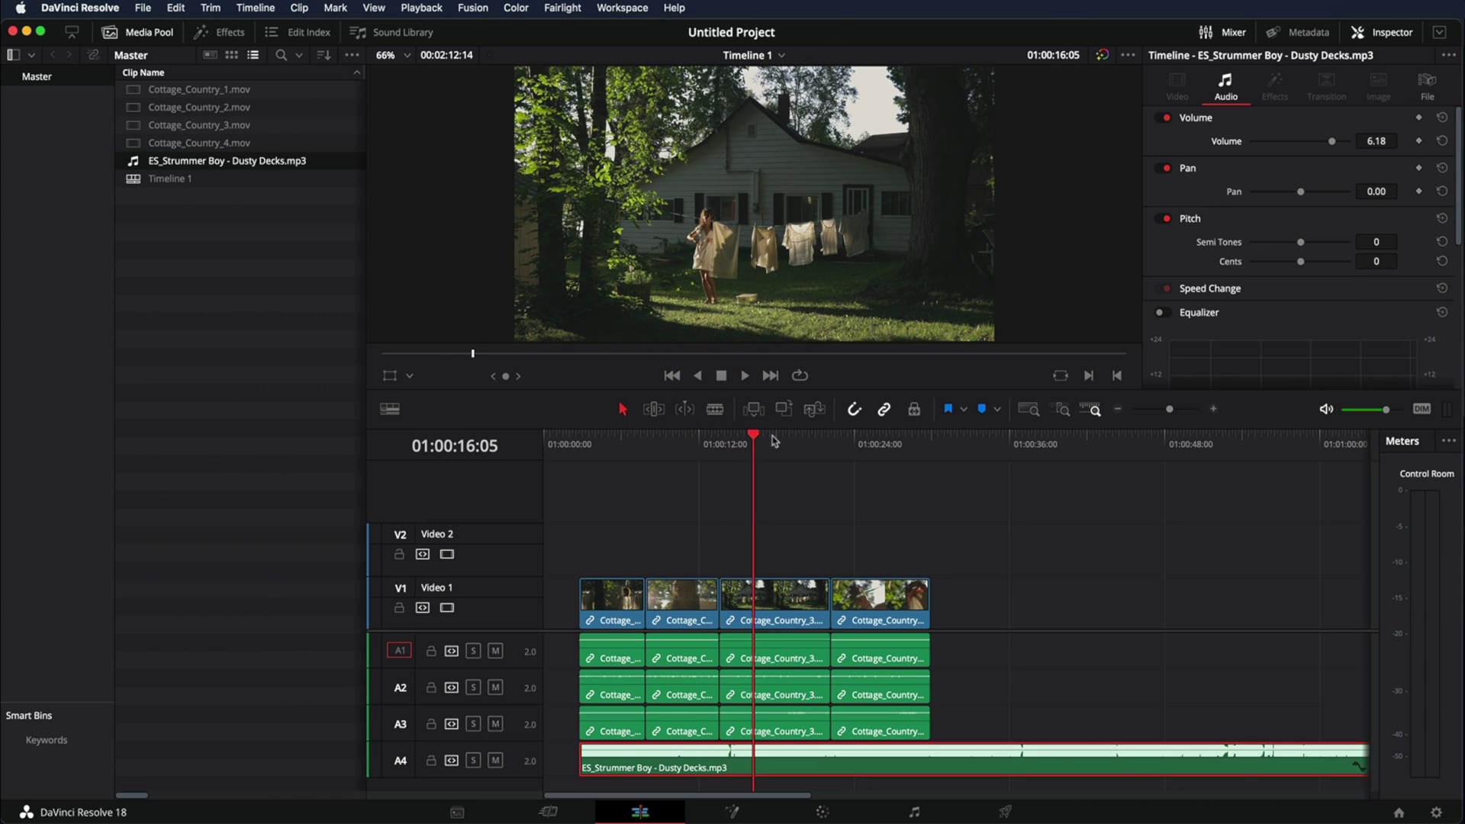